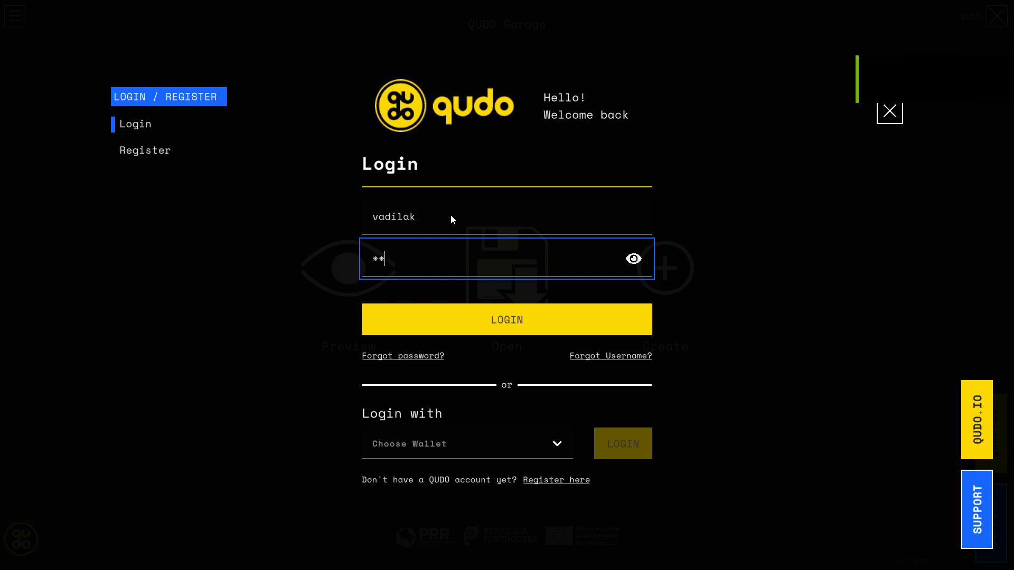
Step: Submit the login with the entered credentials and start creating a new asset
left_click(506, 326)
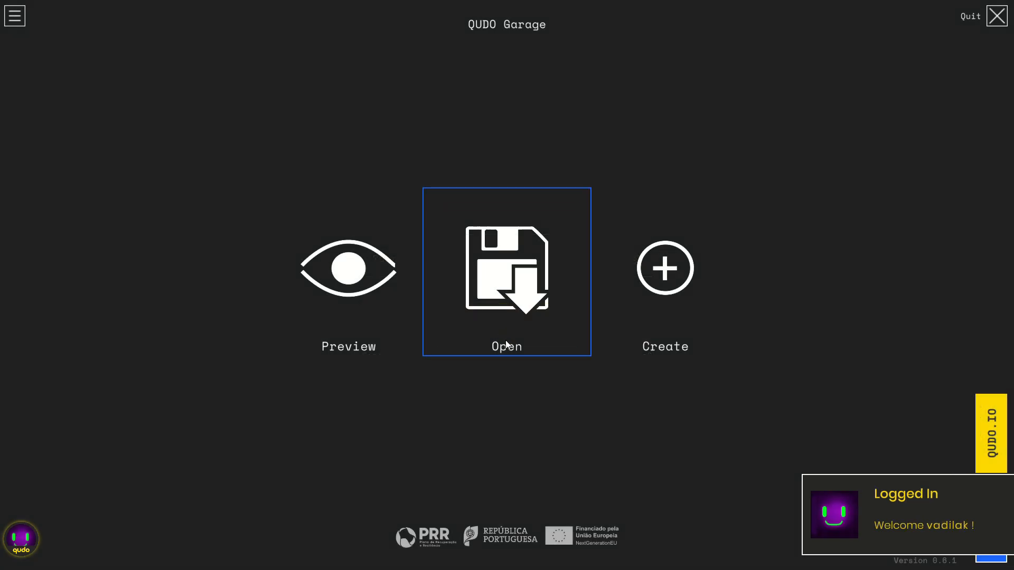
left_click(699, 314)
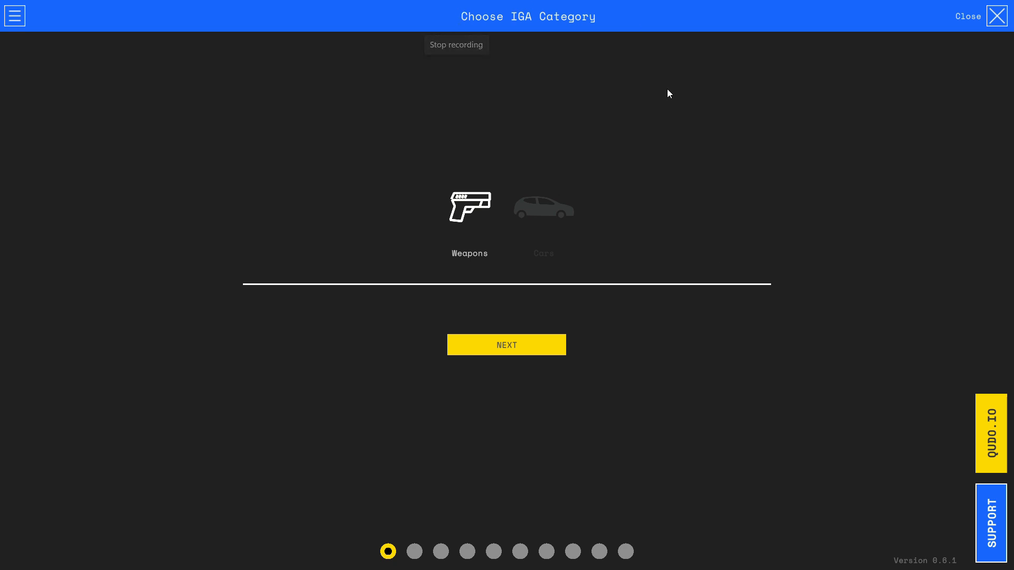
Step: Choose Weapons as the asset category after trying Cars, and proceed to the type selection
left_click(528, 216)
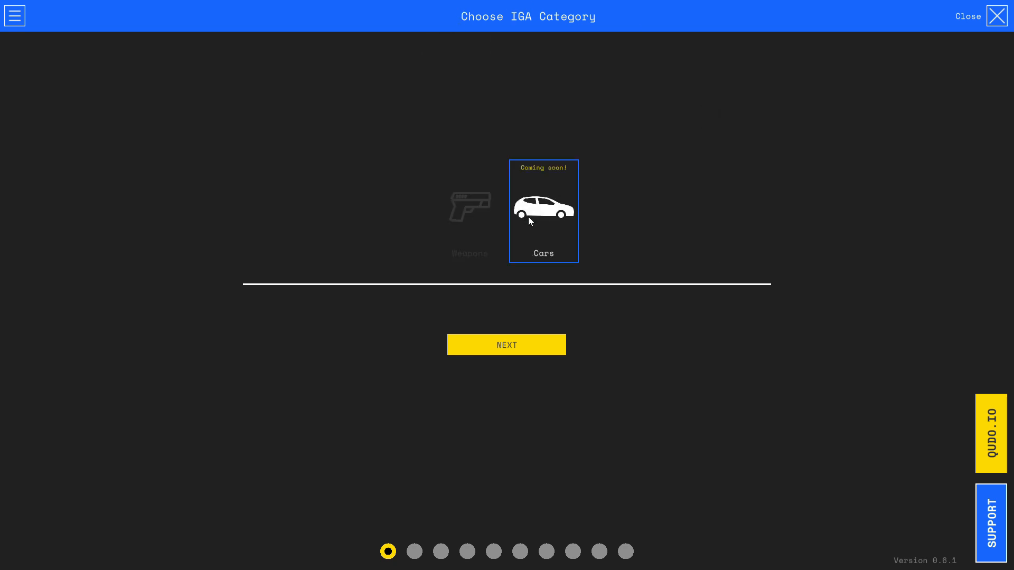
left_click(490, 217)
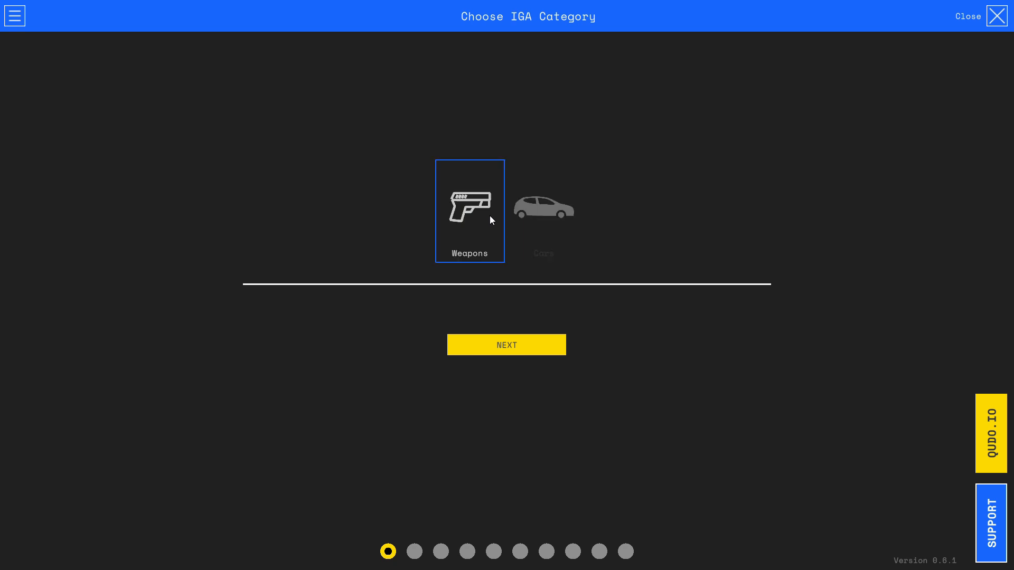
left_click(504, 344)
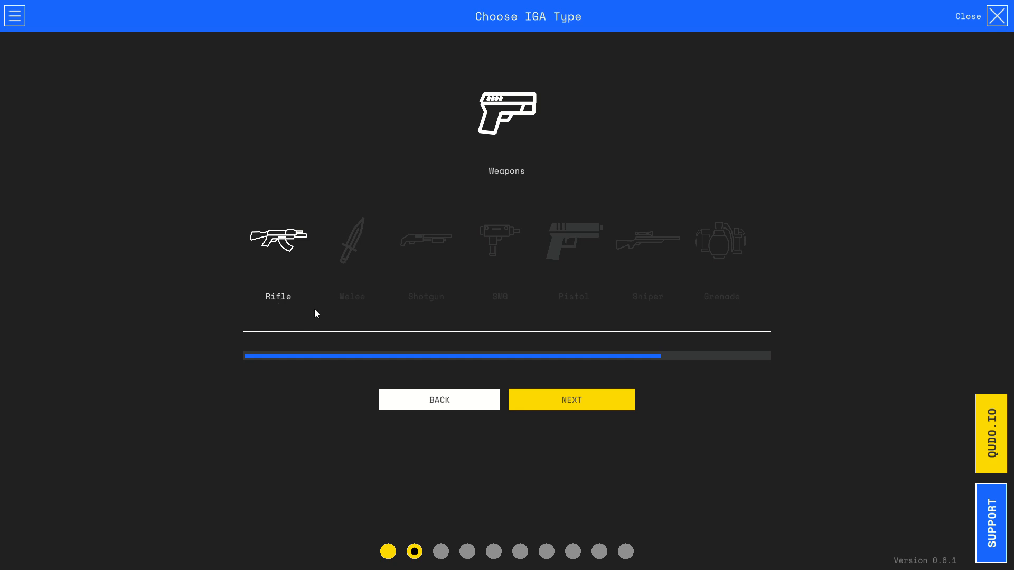
Step: Browse the available weapon types, from Melee and Shotgun through to Projectile Launcher and Flamethrower
left_click(365, 273)
left_click(425, 252)
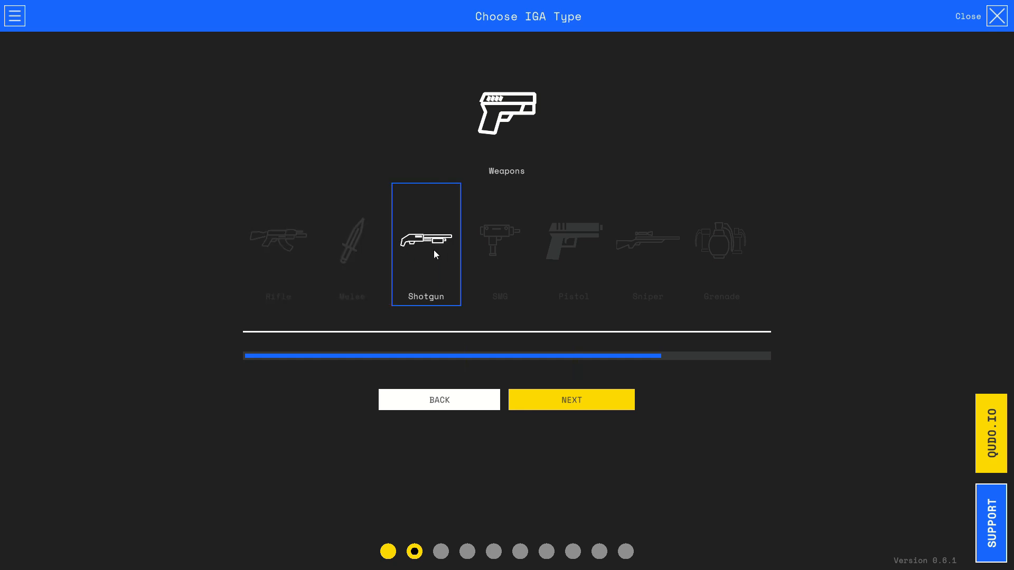
left_click(505, 246)
left_click(566, 240)
left_click(644, 242)
left_click(710, 242)
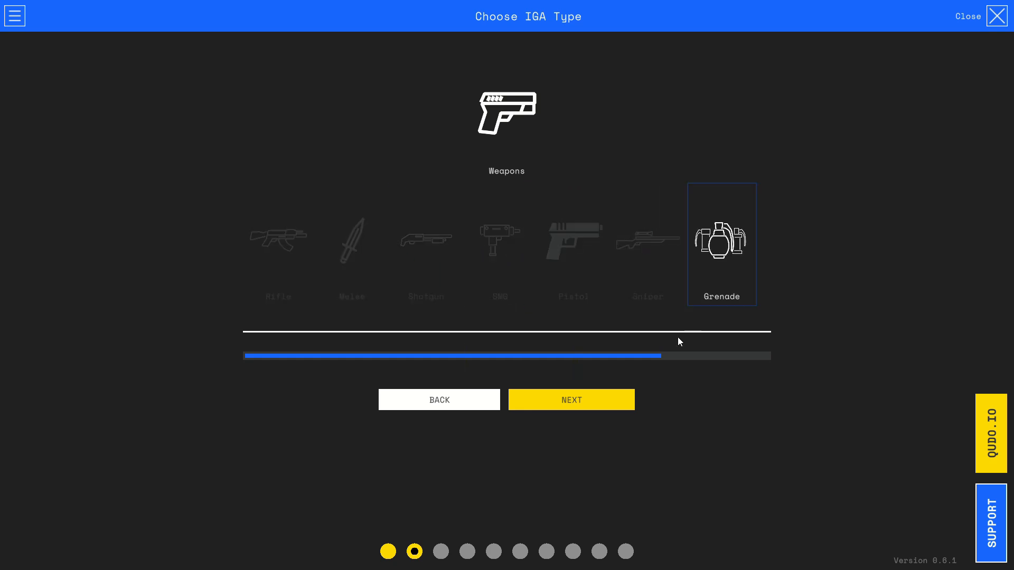
left_click_drag(661, 356, 761, 355)
left_click(680, 258)
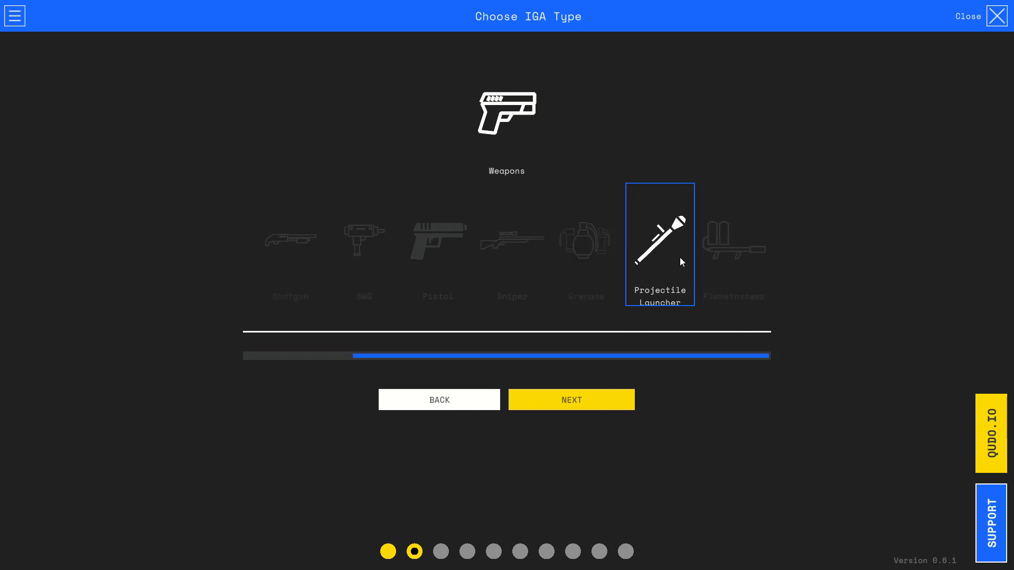
left_click(725, 257)
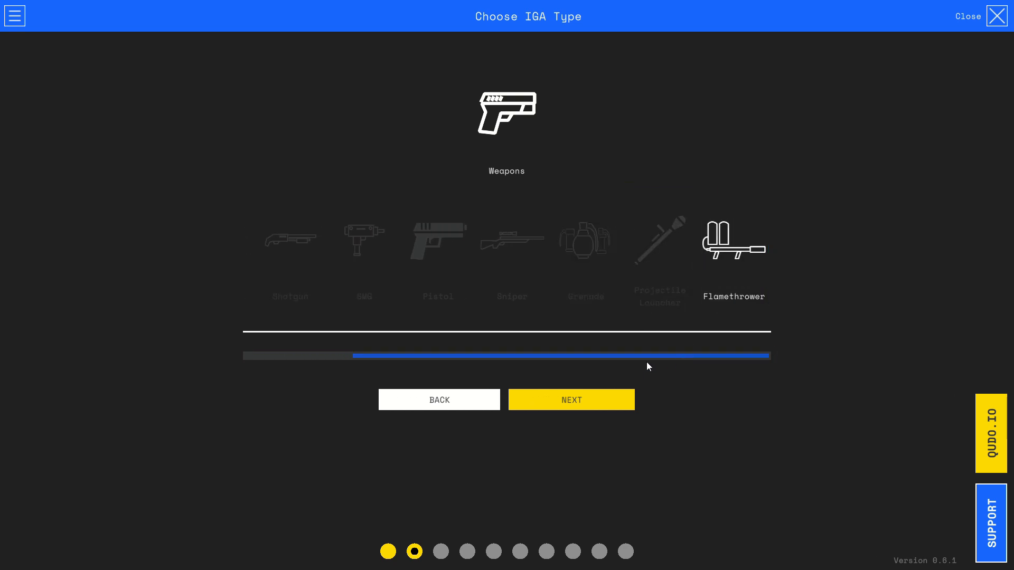
left_click(364, 242)
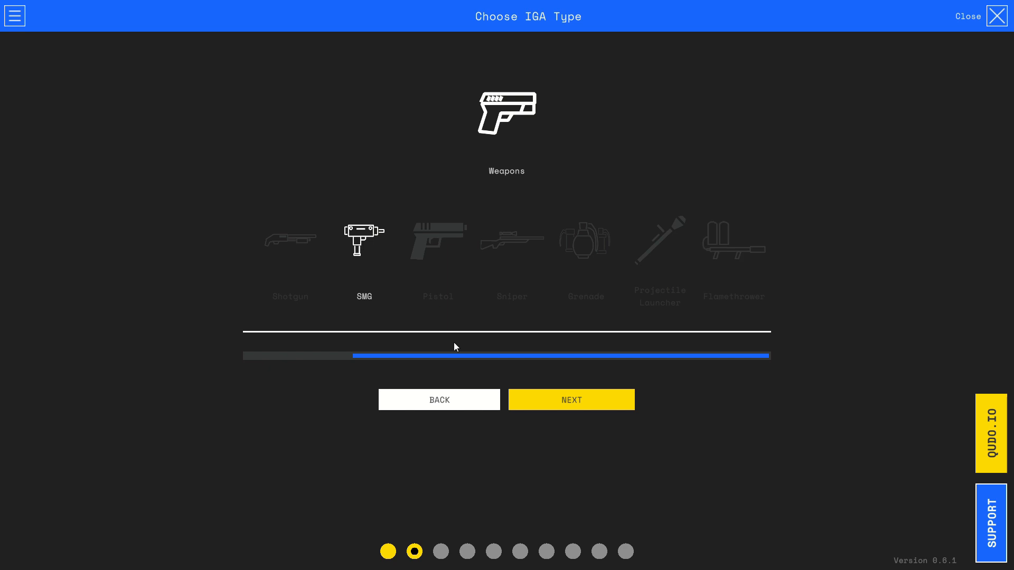
left_click(666, 259)
left_click(745, 280)
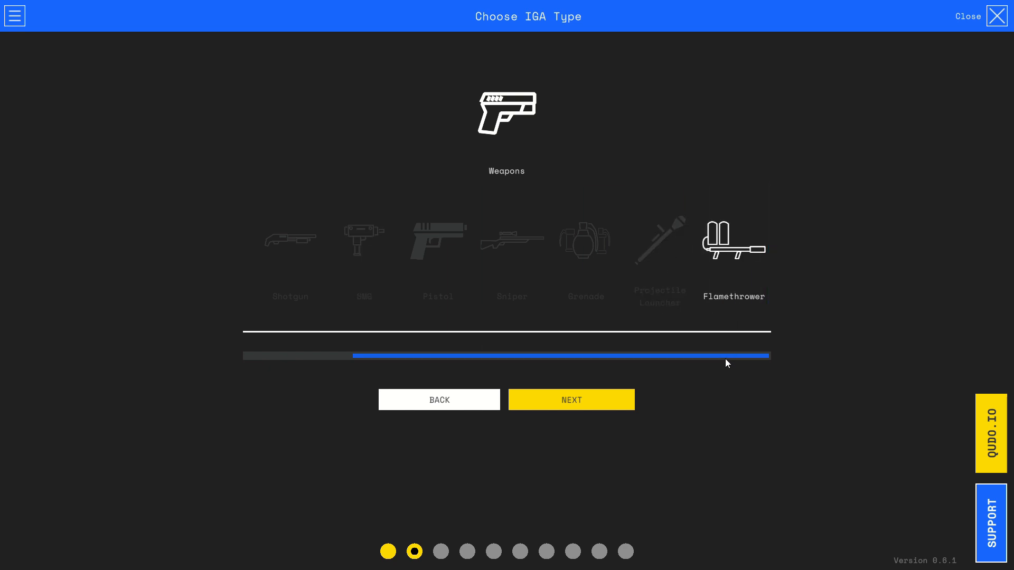
Step: Choose Shotgun as the weapon type and proceed to the name and description
left_click_drag(704, 357, 554, 361)
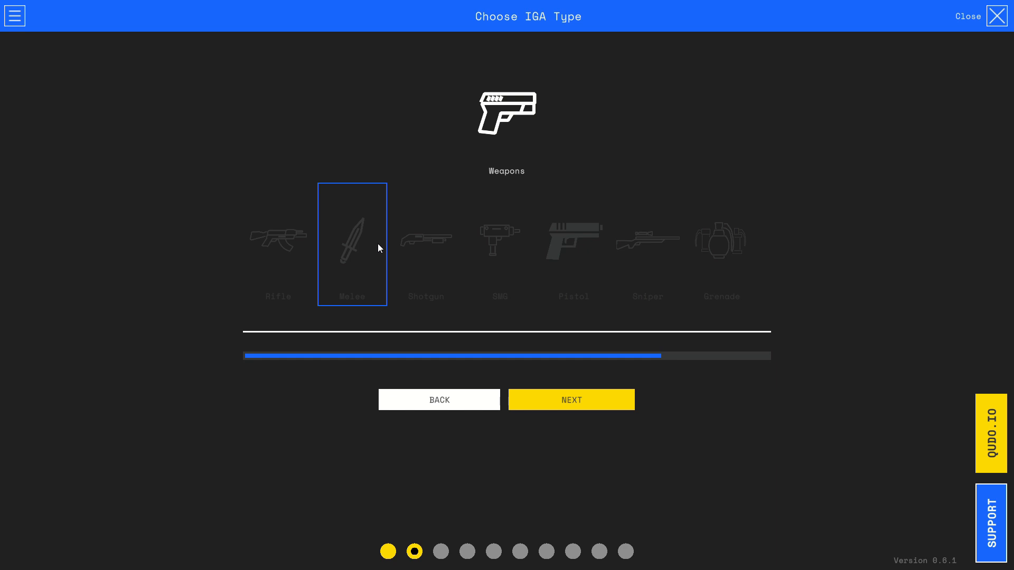
left_click(410, 248)
left_click(534, 400)
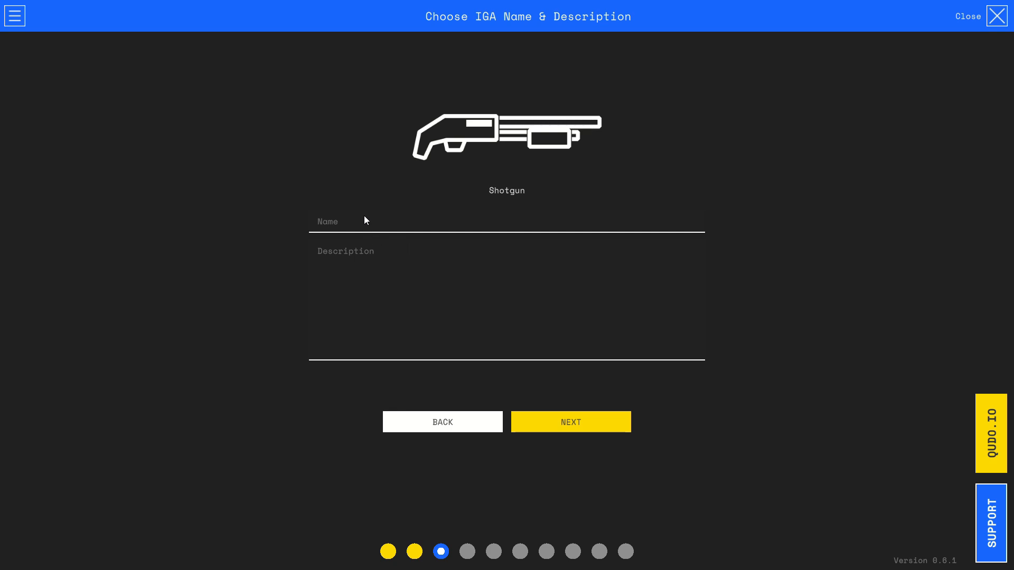
Step: Name the asset "QUDO Tutorial", describe it as "Tutorial", and proceed to the puppet selection
left_click(350, 229)
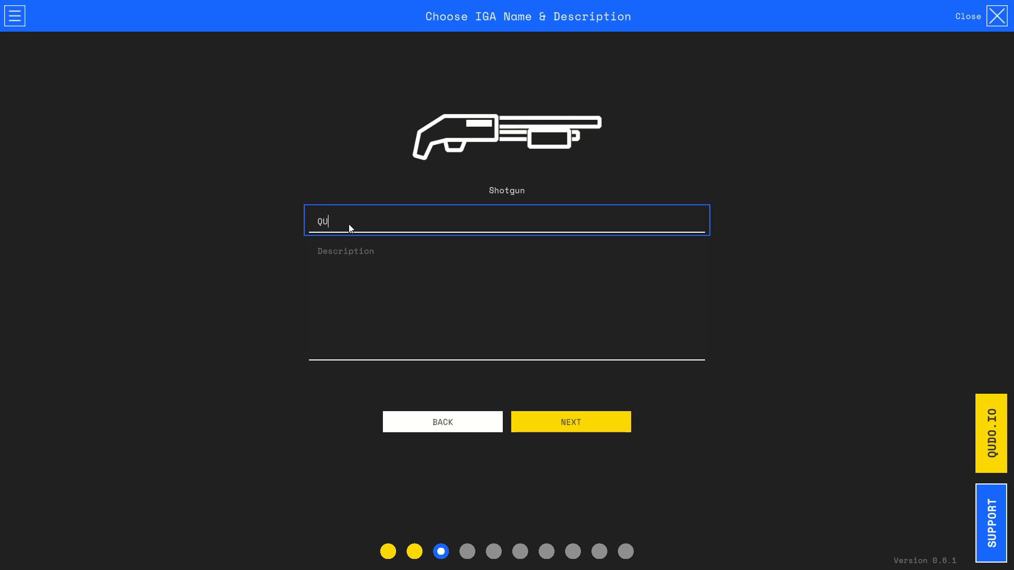
type("QUDO Tutorial")
key("Tab")
type("Tur")
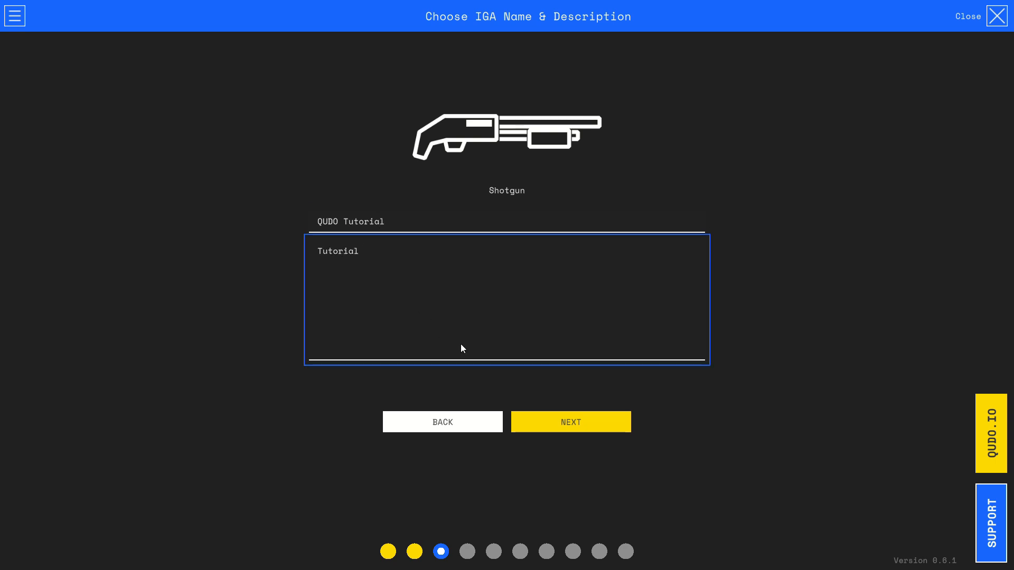
left_click(577, 421)
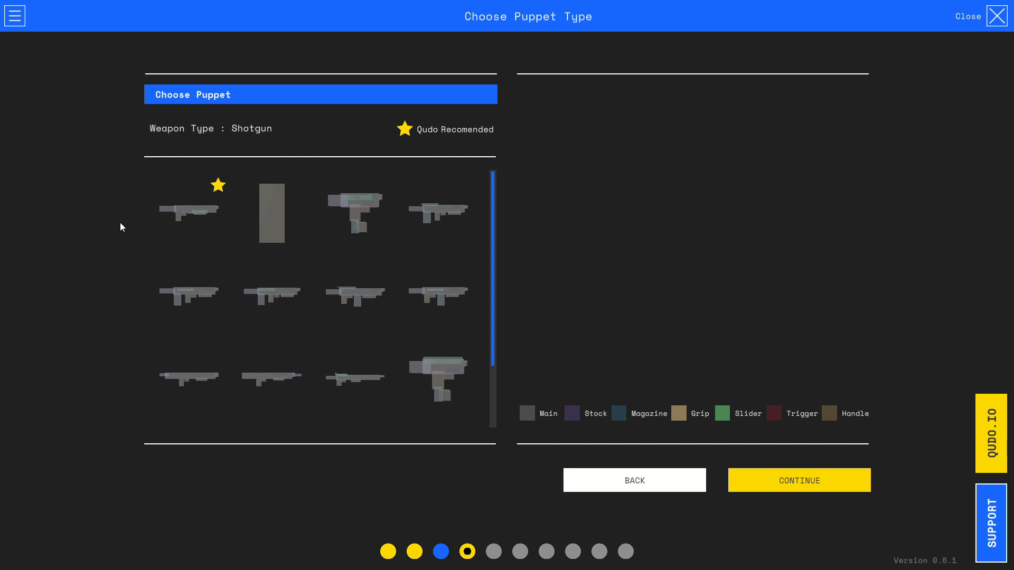
Step: Choose the Qudo-recommended shotgun puppet and continue to the model import
left_click(179, 214)
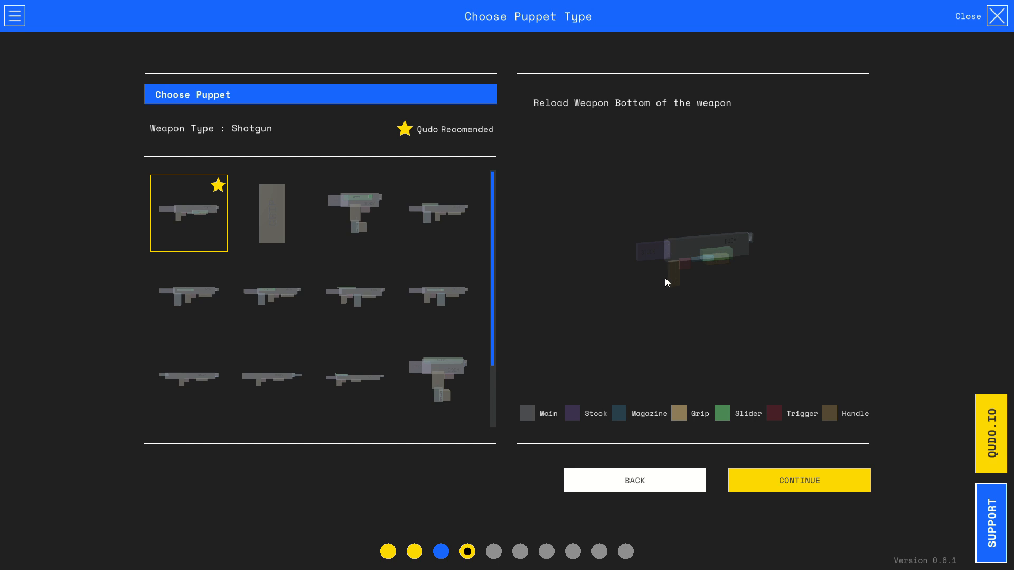
left_click(836, 490)
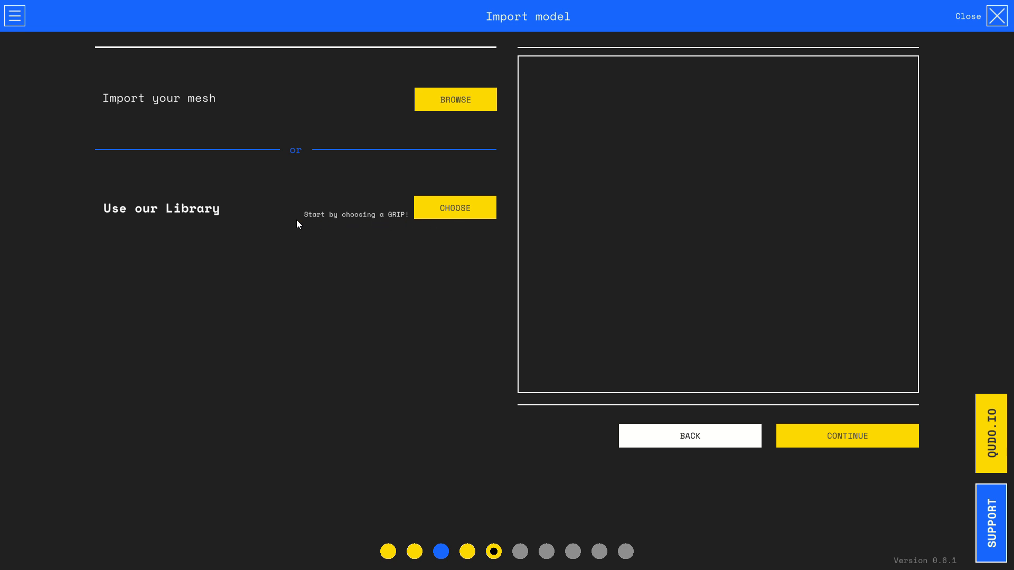
Step: Choose Grip_2 from the built-in library as the starting grip and continue to the asset editor
left_click(453, 215)
left_click(386, 233)
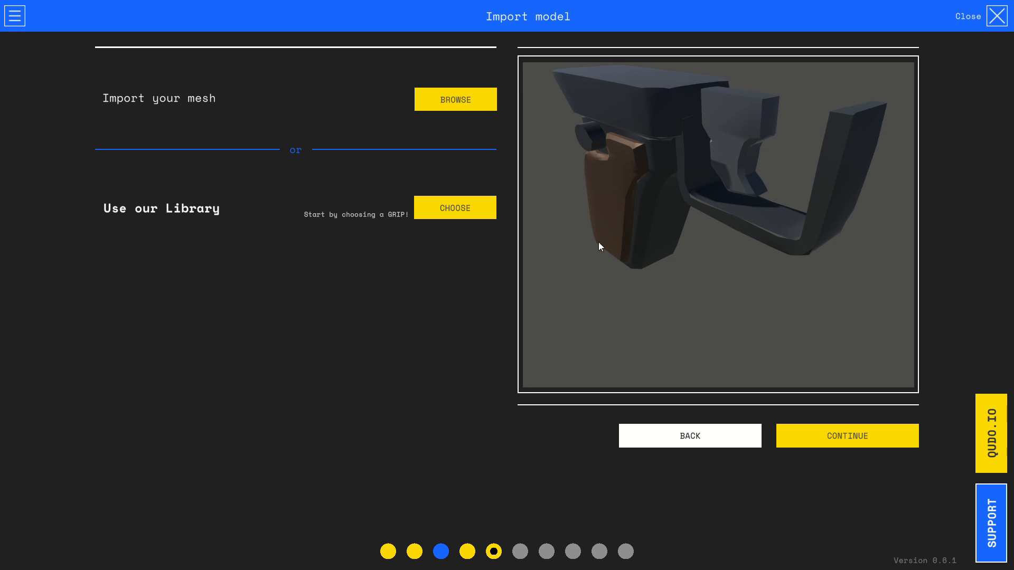
left_click(433, 218)
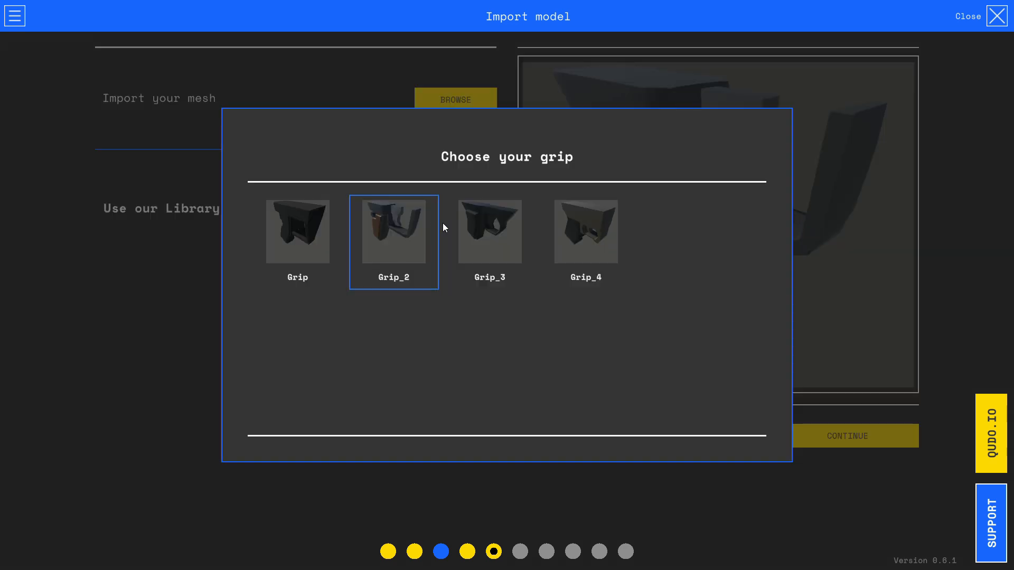
left_click(398, 233)
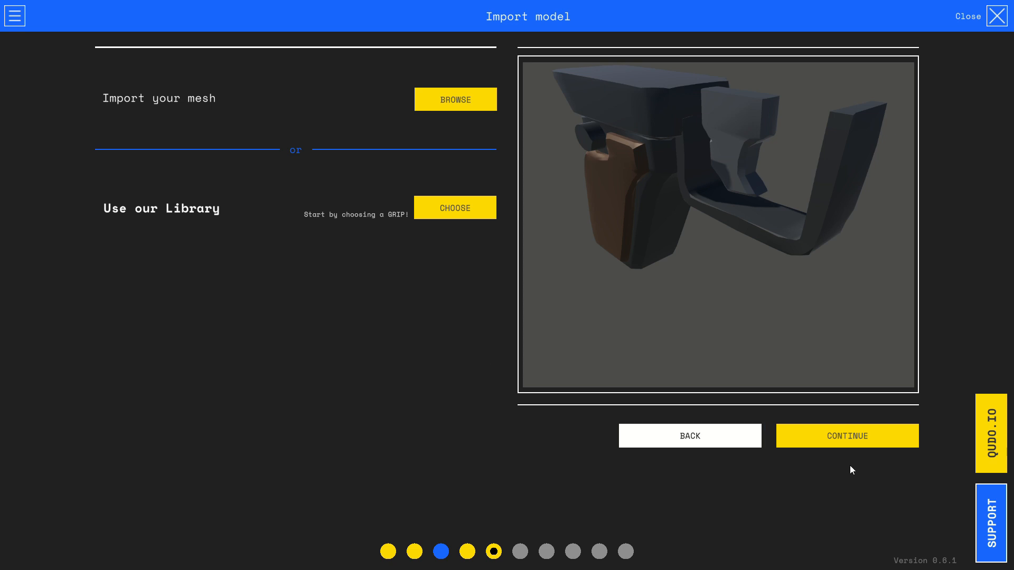
left_click(851, 436)
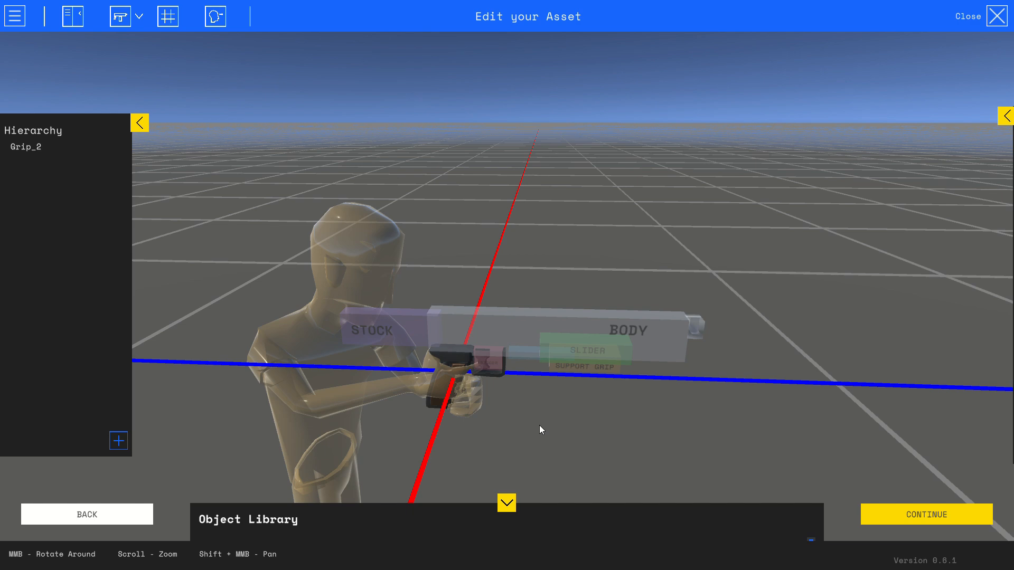
Step: Look around the mannequin and weapon puppet, select the grip, and check its available editing actions
scroll(540, 417, "down", 3)
scroll(542, 409, "up", 4)
scroll(542, 411, "down", 4)
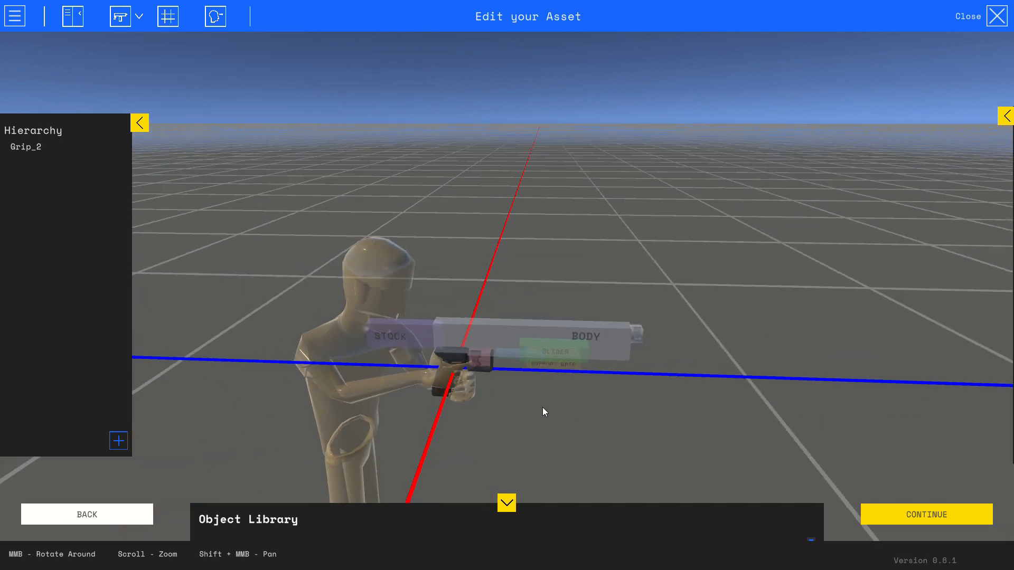
middle_click_drag(543, 402, 503, 392)
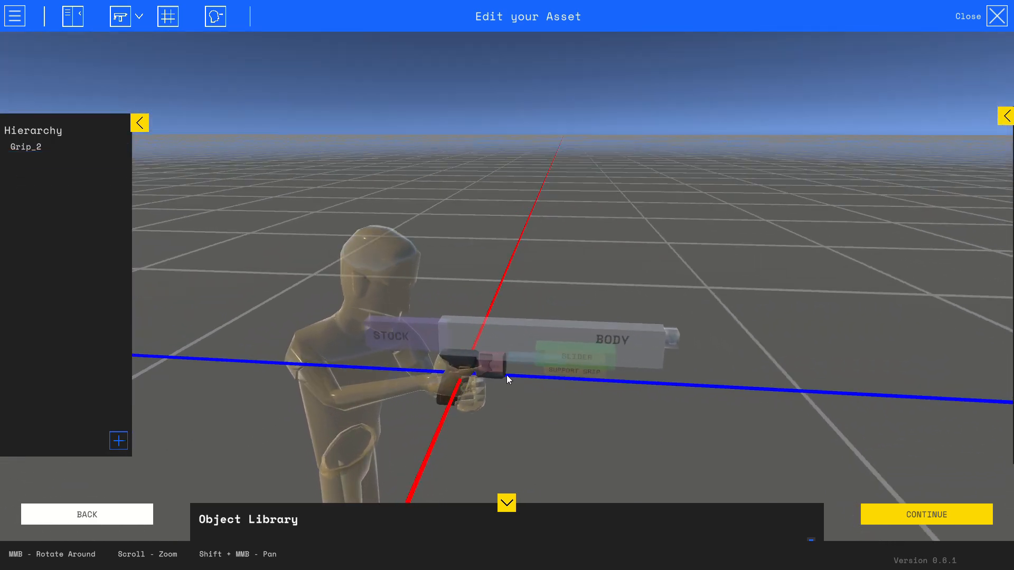
left_click(472, 365)
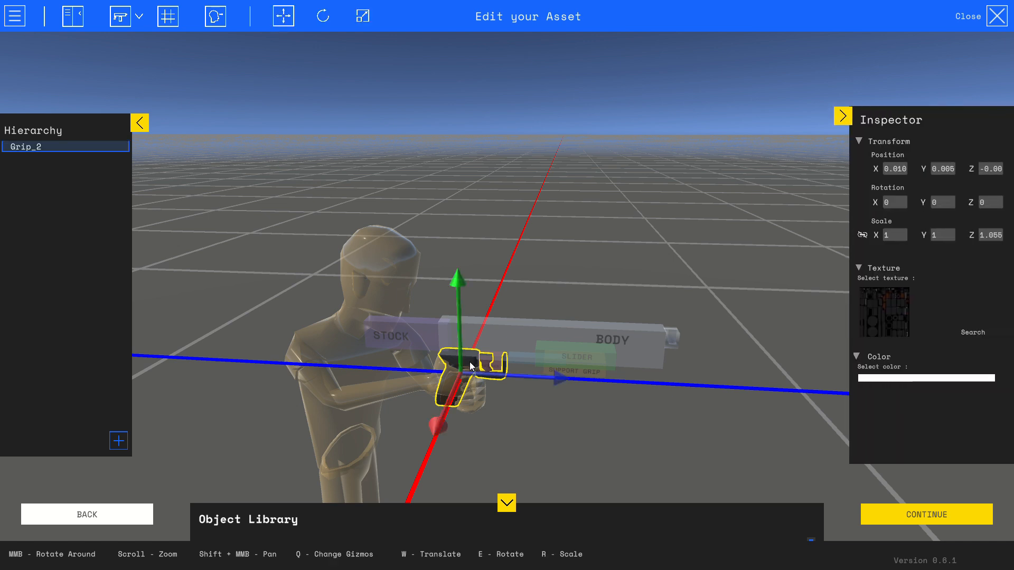
right_click(471, 366)
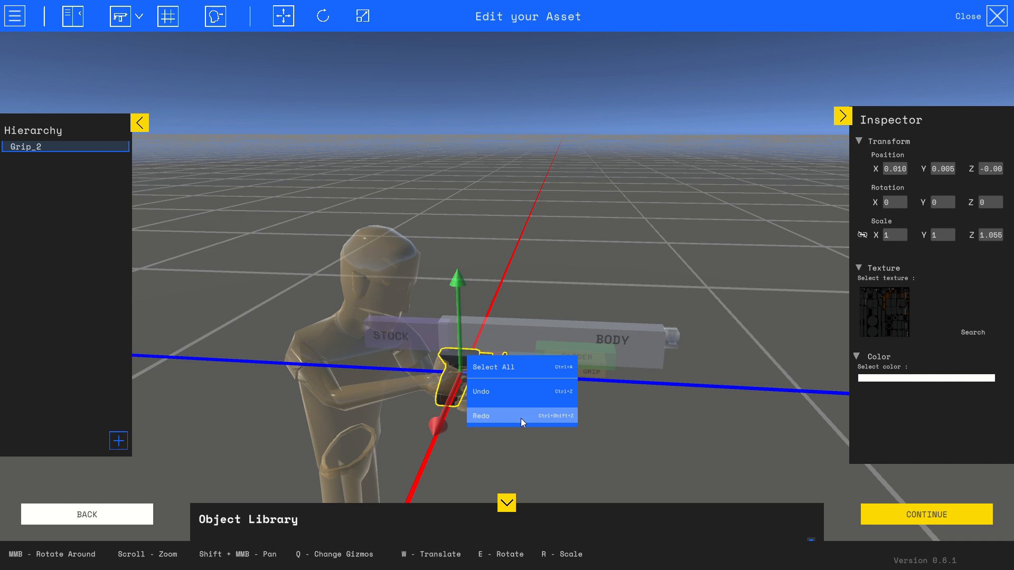
left_click(642, 408)
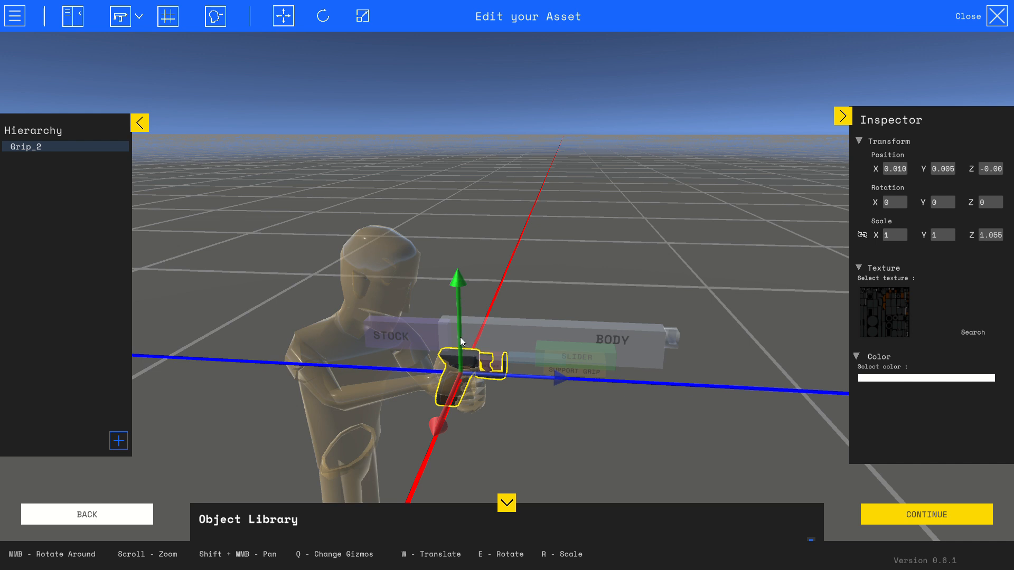
Step: Move the grip slightly down, to about 0.005 on X, and slightly back to about -0.01 on Z
mouse_move(460, 338)
left_mouse_down()
mouse_move(458, 294)
mouse_move(458, 344)
left_mouse_up()
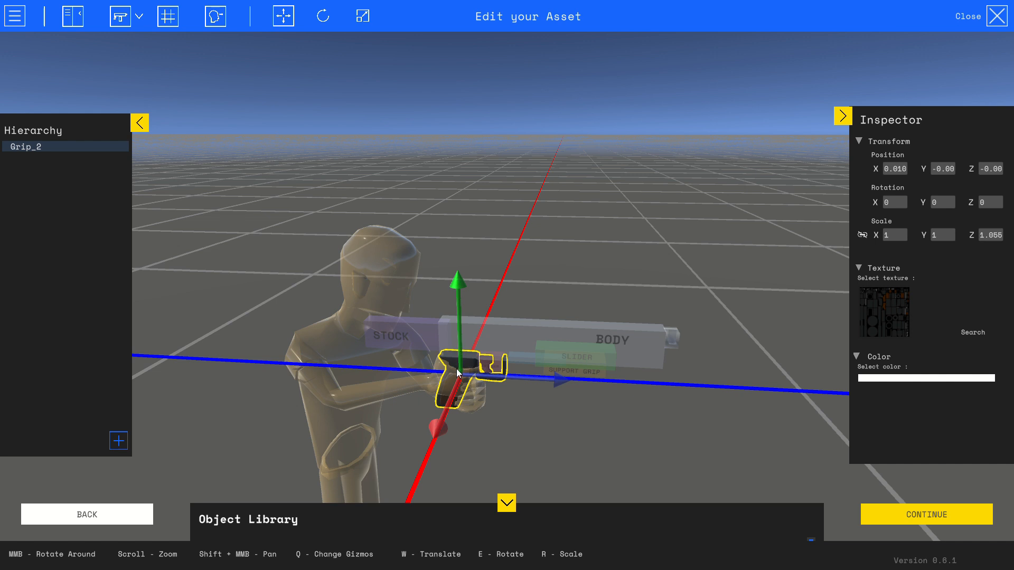
mouse_move(455, 389)
left_mouse_down()
mouse_move(435, 426)
mouse_move(445, 386)
left_mouse_up()
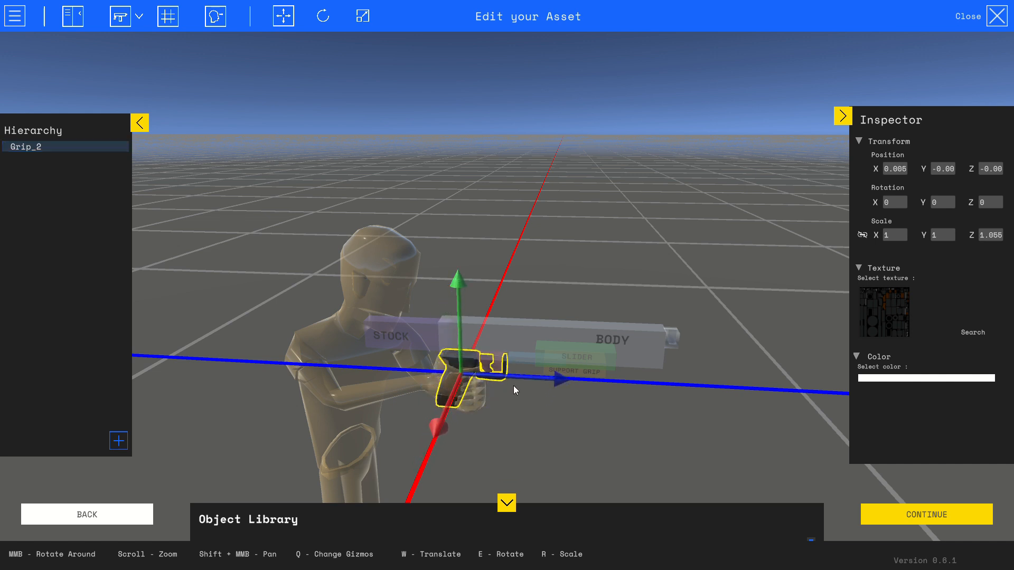
mouse_move(513, 385)
left_mouse_down()
mouse_move(587, 398)
mouse_move(511, 386)
left_mouse_up()
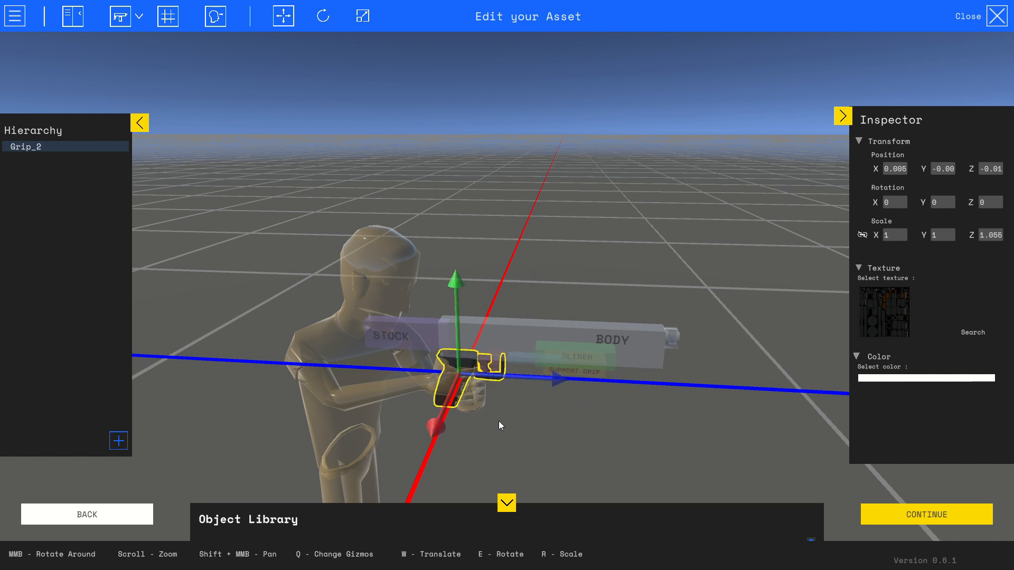
Step: Rotate the grip to about 359.5 degrees around Y and stretch its Z scale to about 1.184
key("e")
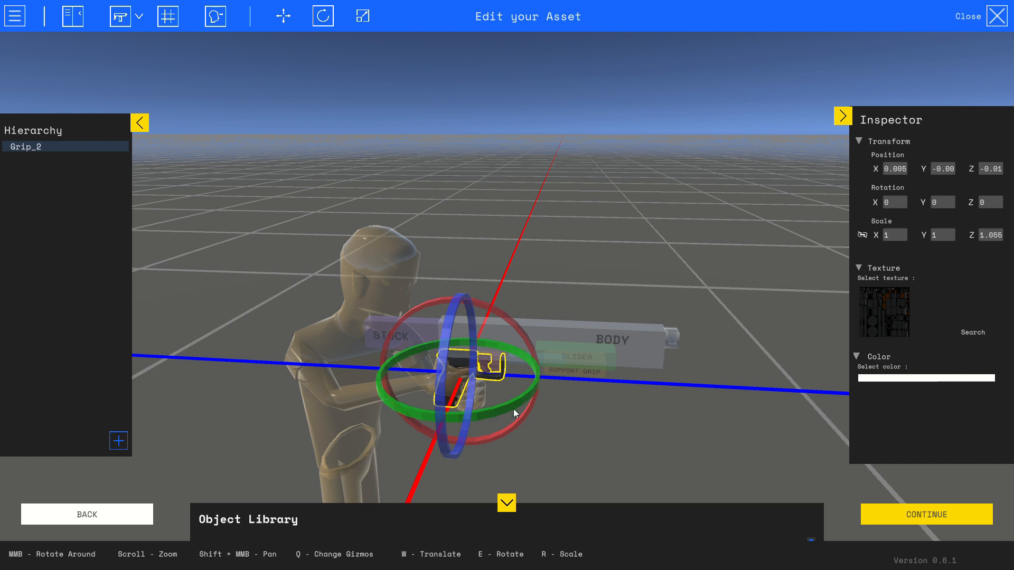
mouse_move(514, 408)
left_mouse_down()
mouse_move(496, 413)
mouse_move(513, 409)
left_mouse_up()
key("r")
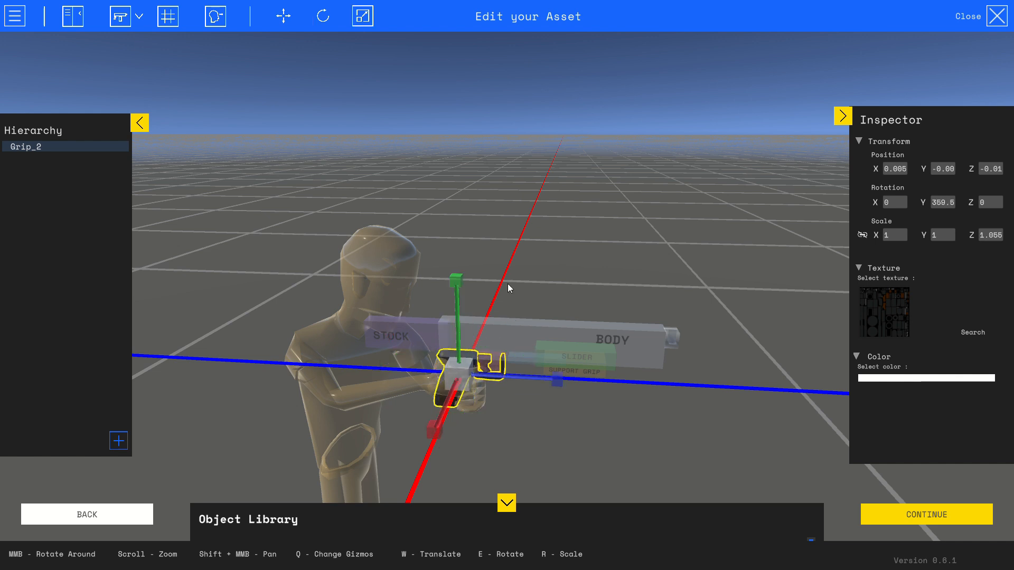
mouse_move(557, 380)
left_mouse_down()
mouse_move(588, 381)
mouse_move(569, 381)
left_mouse_up()
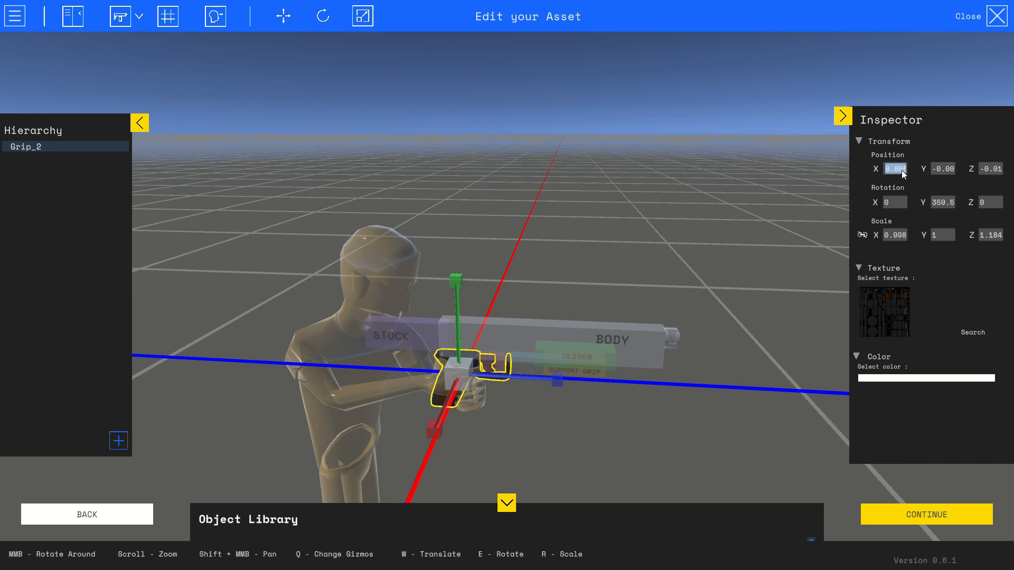
Step: Change the grip's color to red
left_click(896, 378)
mouse_move(797, 350)
left_mouse_down()
mouse_move(856, 288)
mouse_move(856, 243)
mouse_move(859, 262)
left_mouse_up()
left_click(935, 371)
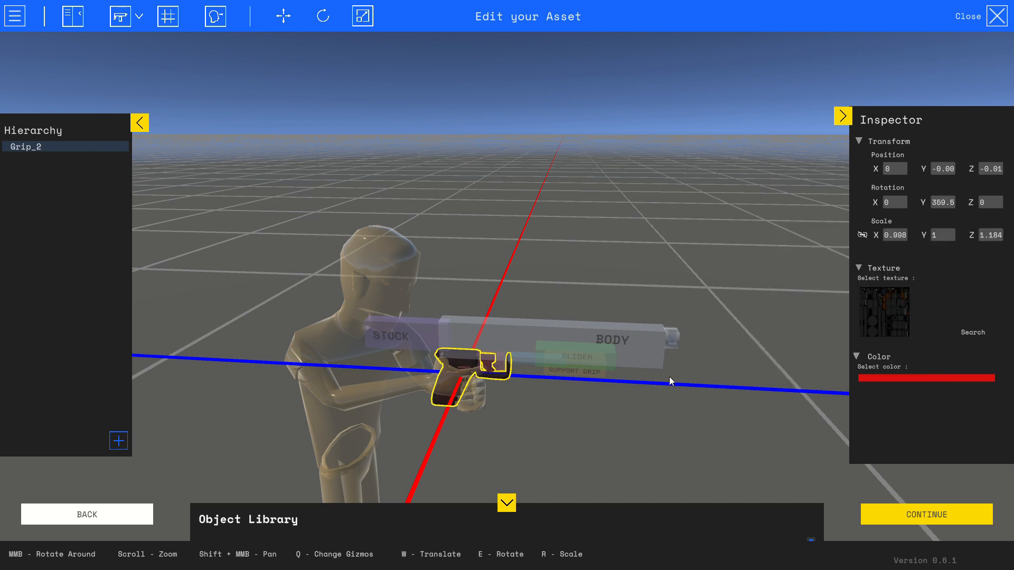
Step: Add the Barrel part from the library and move it to about 0.126 on Y and 0.402 on Z
left_click(502, 505)
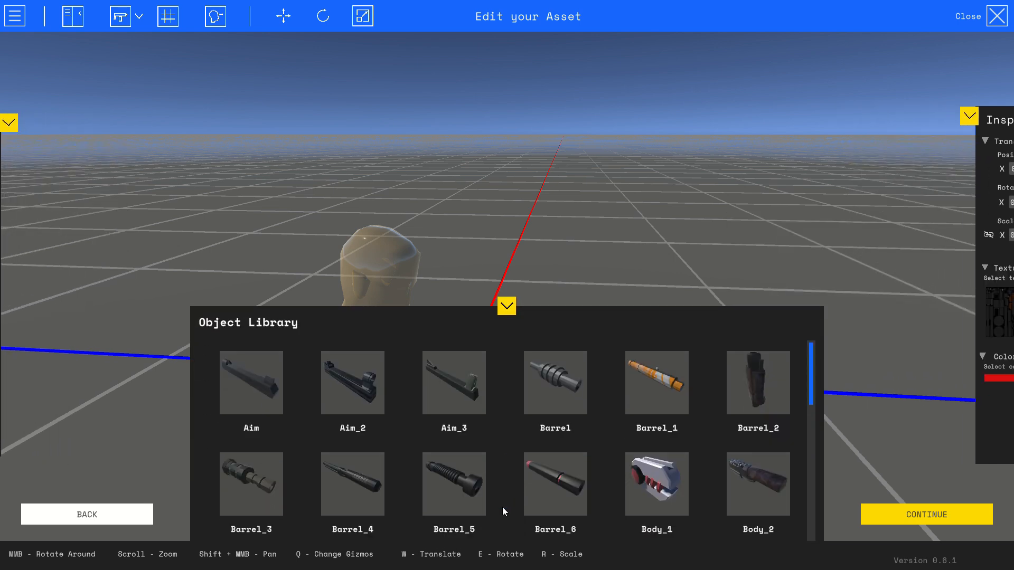
left_click(565, 400)
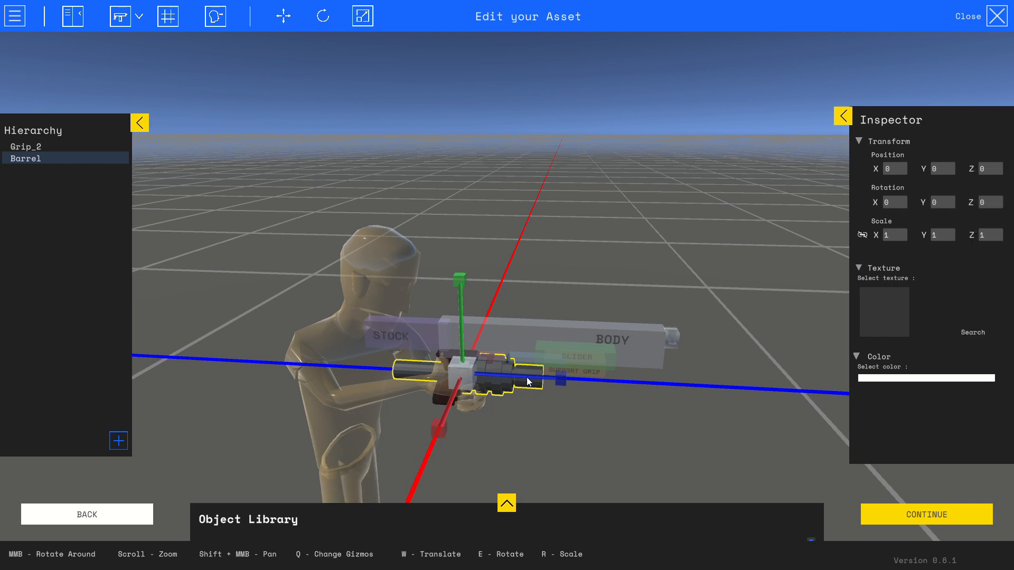
key("w")
left_click_drag(468, 328, 465, 289)
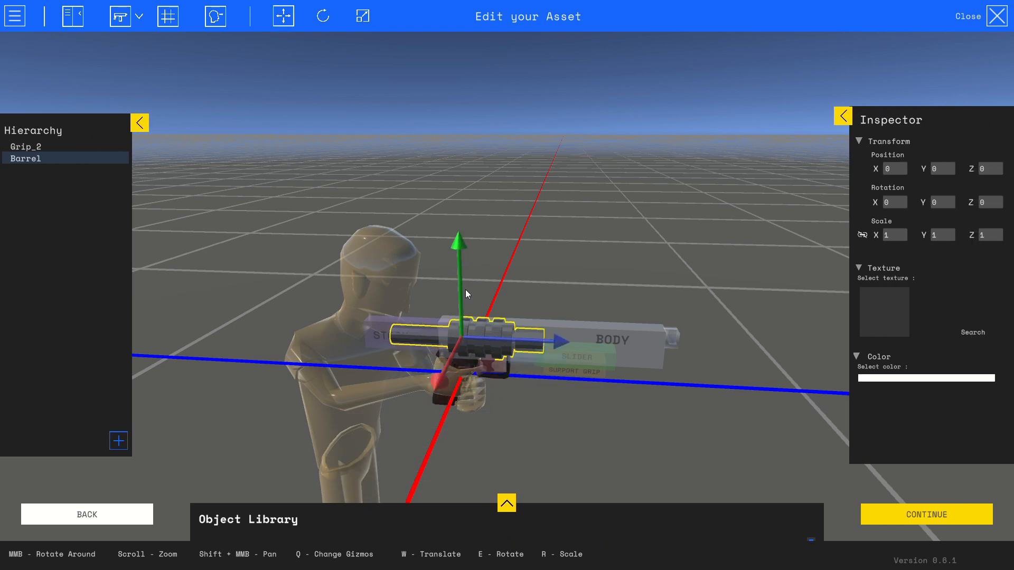
left_click_drag(520, 343, 654, 350)
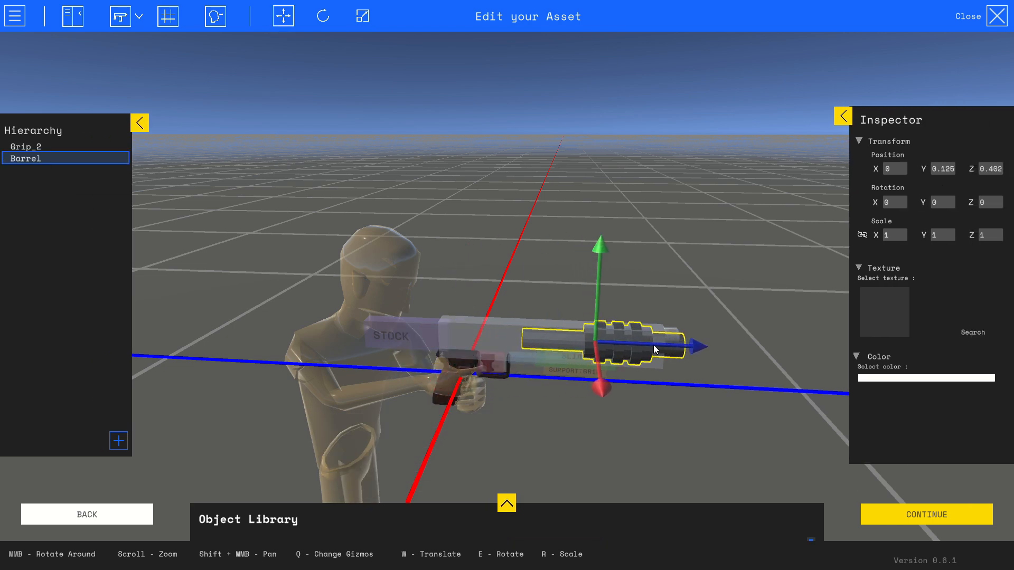
Step: Add the Body_3 part from the library and raise it to about 0.097 on Y
left_click(507, 504)
scroll(480, 468, "down", 4)
left_click(251, 424)
scroll(464, 338, "up", 3)
left_click_drag(460, 274, 458, 217)
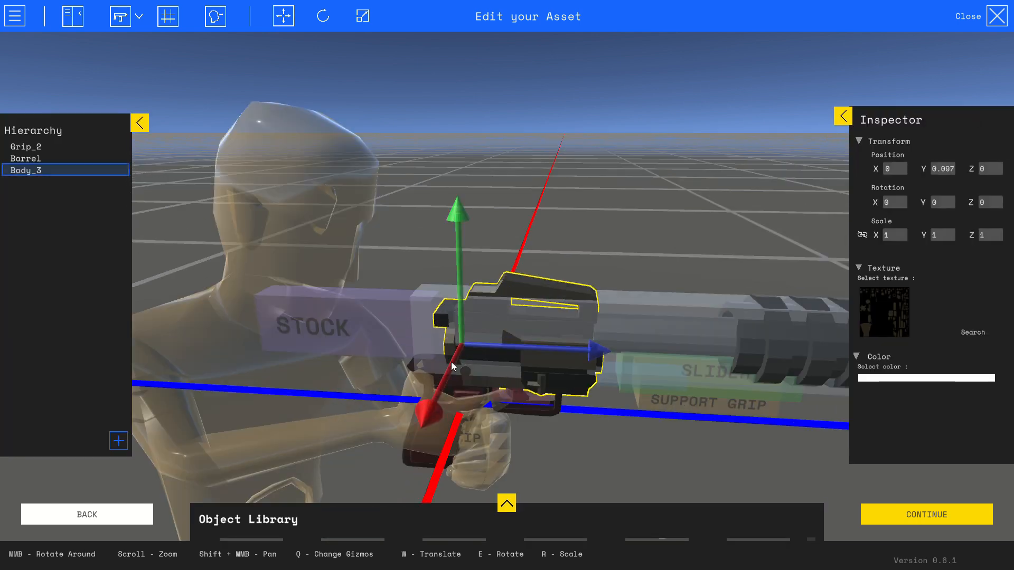
Step: Stretch Body_3 in length and height to fill the body guide, and shift it slightly back toward the stock
key("r")
left_click_drag(590, 351, 650, 354)
left_click_drag(458, 213, 456, 189)
key("w")
left_click_drag(518, 346, 473, 344)
Step: Add the Mag_4 part from the library and move it forward beneath the front of the body
left_click(507, 503)
left_click(454, 422)
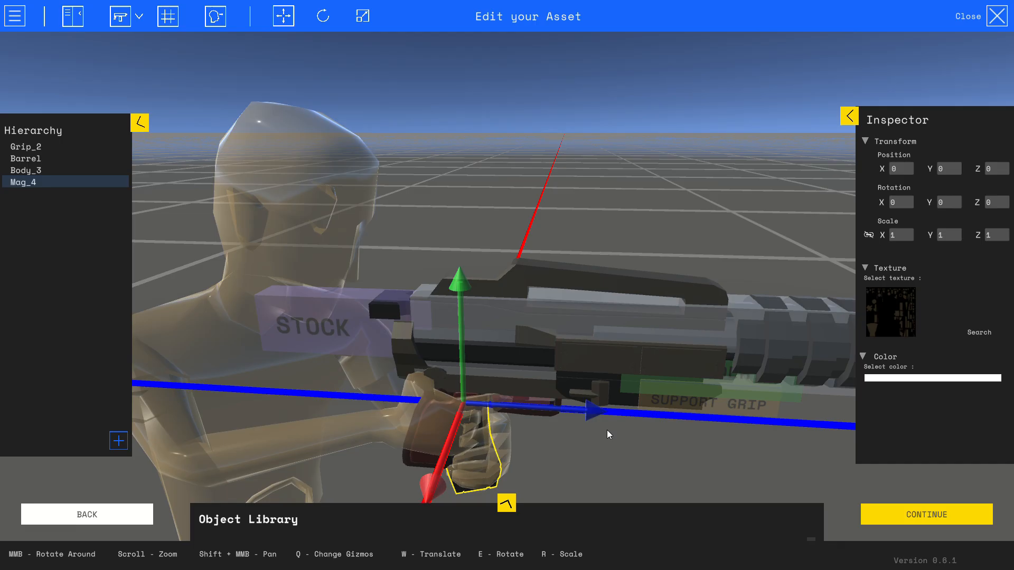
left_click_drag(594, 413, 760, 421)
Step: Add the Stock_2 part from the library and raise it into line with the rear of the body
middle_click_drag(370, 365, 248, 382)
left_click(507, 503)
scroll(388, 499, "down", 5)
left_click(562, 483)
left_click_drag(537, 264, 535, 211)
scroll(476, 402, "down", 3)
middle_click_drag(391, 380, 438, 421)
scroll(475, 418, "up", 4)
Step: Add the Slider_3 part, move it forward to about 0.437 on Z, and raise it into the weapon at the slider guide
left_click(502, 503)
scroll(627, 476, "down", 2)
scroll(626, 480, "down", 10)
left_click(351, 486)
left_click_drag(575, 364, 747, 355)
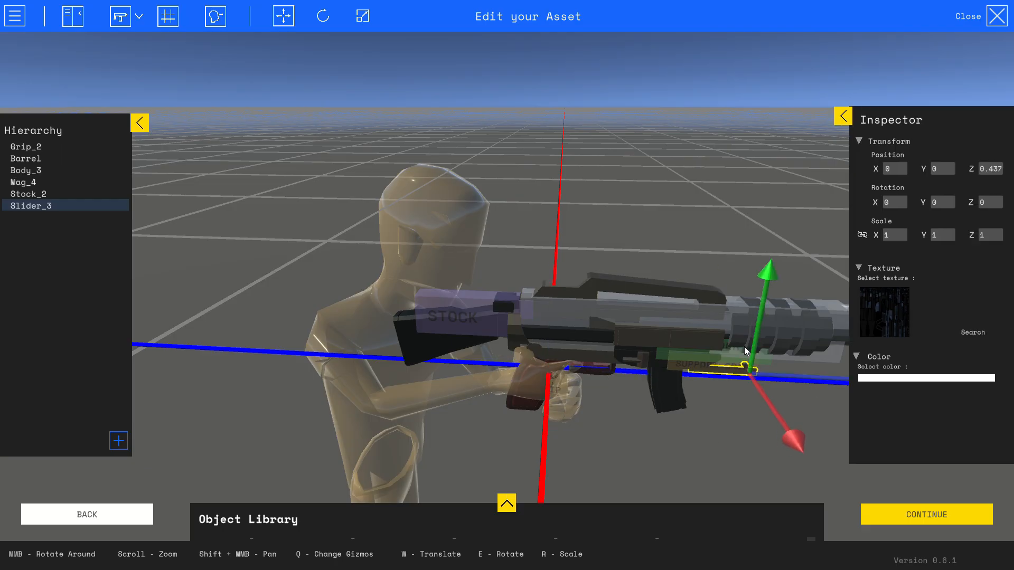
left_click_drag(763, 279, 768, 232)
middle_click_drag(369, 412, 240, 442)
left_click_drag(656, 385, 646, 404)
middle_click_drag(565, 423, 509, 428)
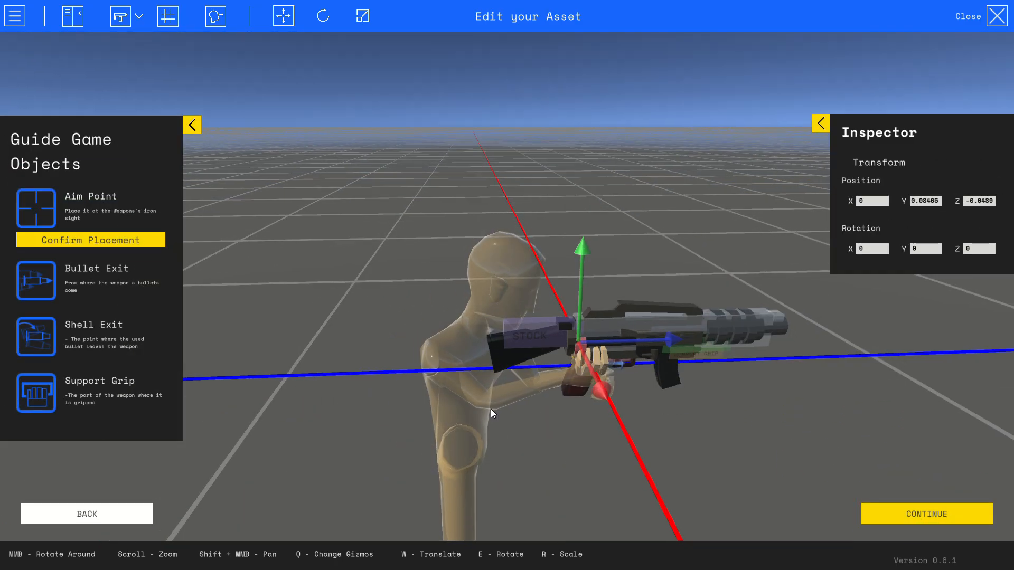
Step: Place the Aim Point above the weapon's sight at about 0.227 on Y and 0.191 on Z, and confirm its placement
middle_click_drag(490, 409, 772, 405)
left_click_drag(568, 333, 634, 289)
middle_click_drag(633, 289, 572, 369)
scroll(683, 369, "up", 3)
scroll(683, 366, "up", 2)
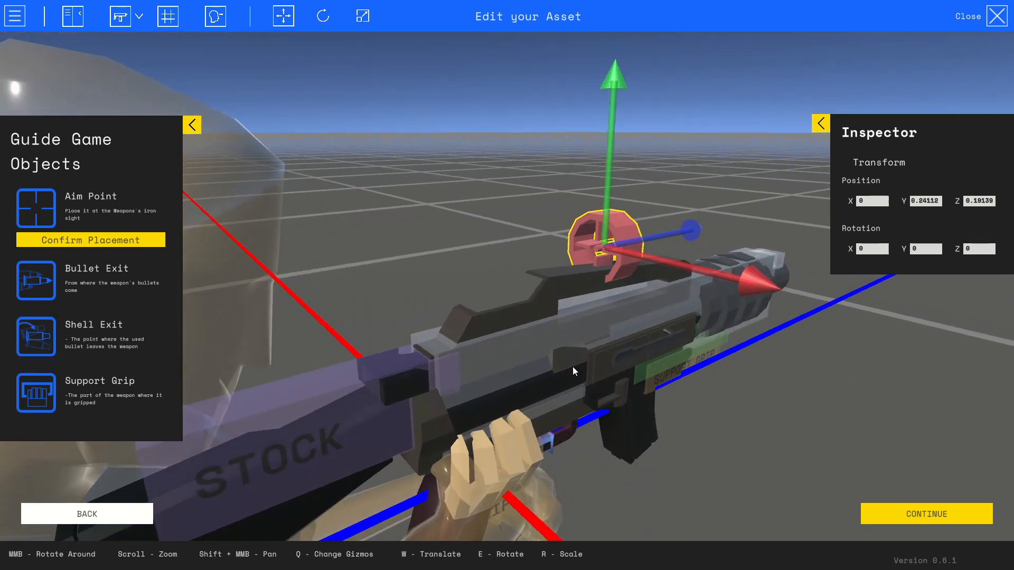
mouse_move(608, 199)
left_mouse_down()
mouse_move(597, 203)
mouse_move(607, 212)
mouse_move(604, 195)
left_mouse_up()
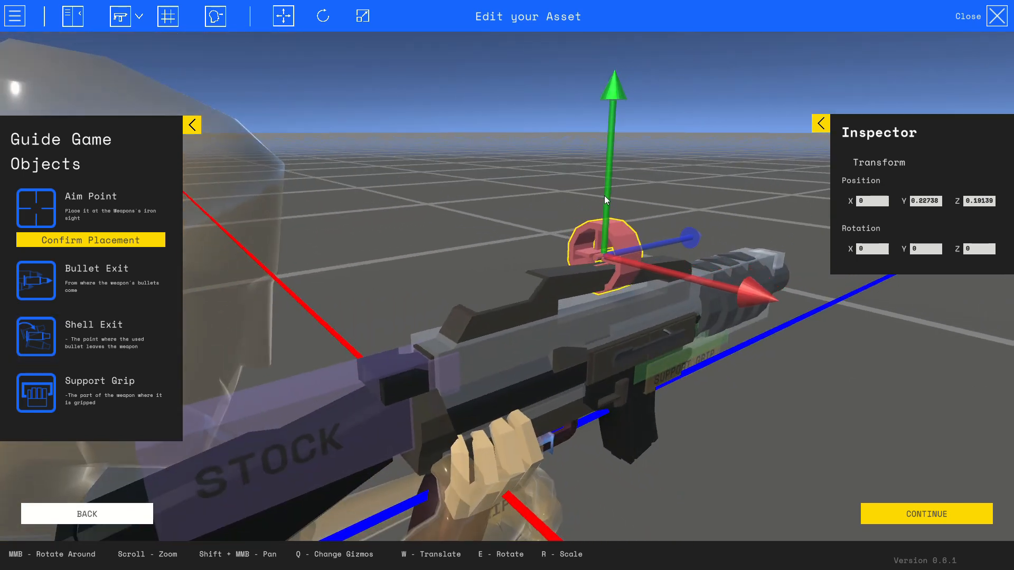
left_click(103, 240)
Step: Place the Bullet Exit at the barrel's muzzle, about 0.126 on Y and 0.627 on Z, and confirm its placement
scroll(455, 357, "down", 3)
left_click(93, 260)
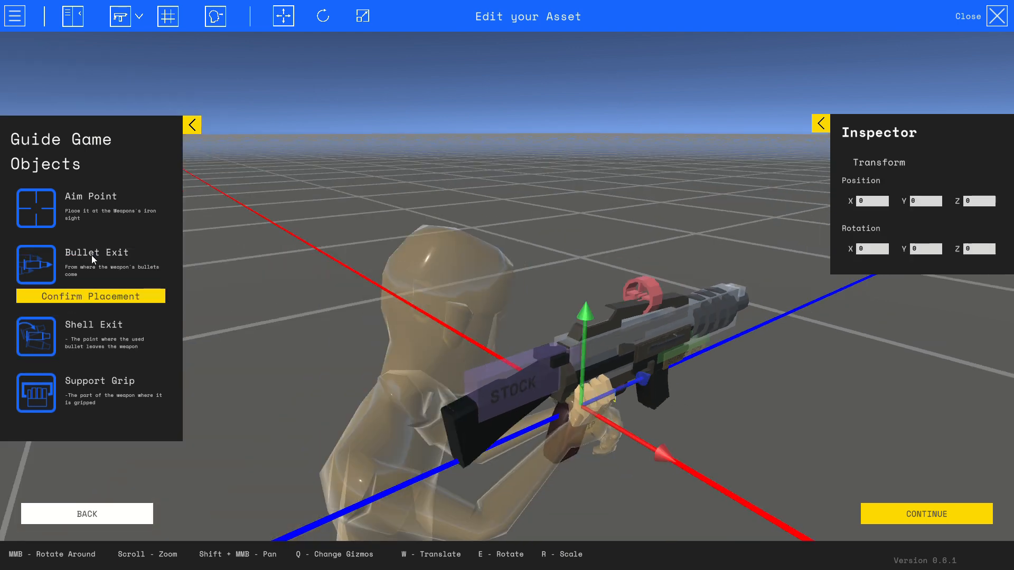
left_click_drag(636, 382, 757, 307)
middle_click_drag(883, 370, 737, 351)
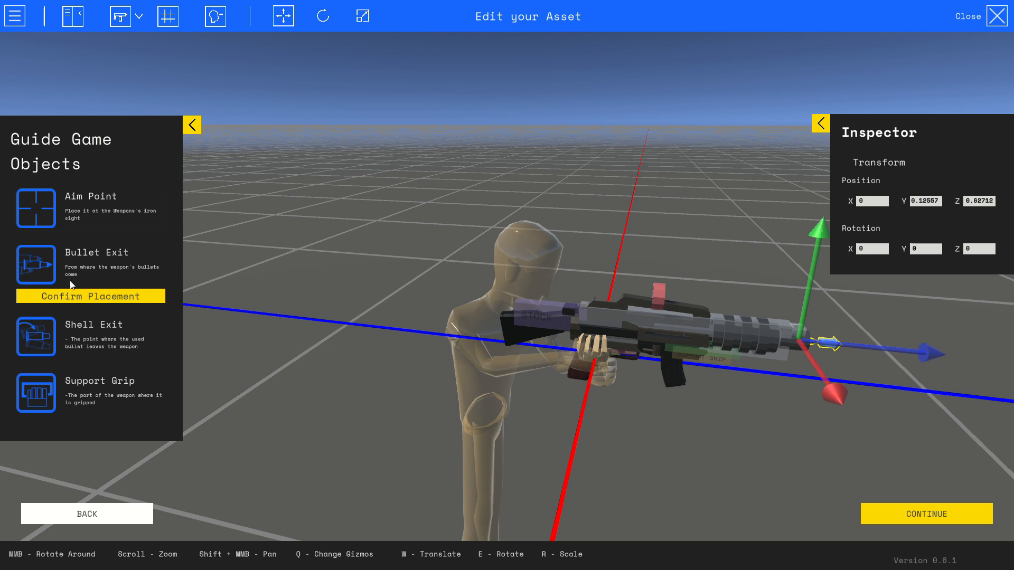
left_click(103, 295)
Step: Place the Shell Exit on the side of the body, about 0.275 on Z, level with the slider, and confirm its placement
left_click(132, 328)
left_click_drag(611, 371, 681, 386)
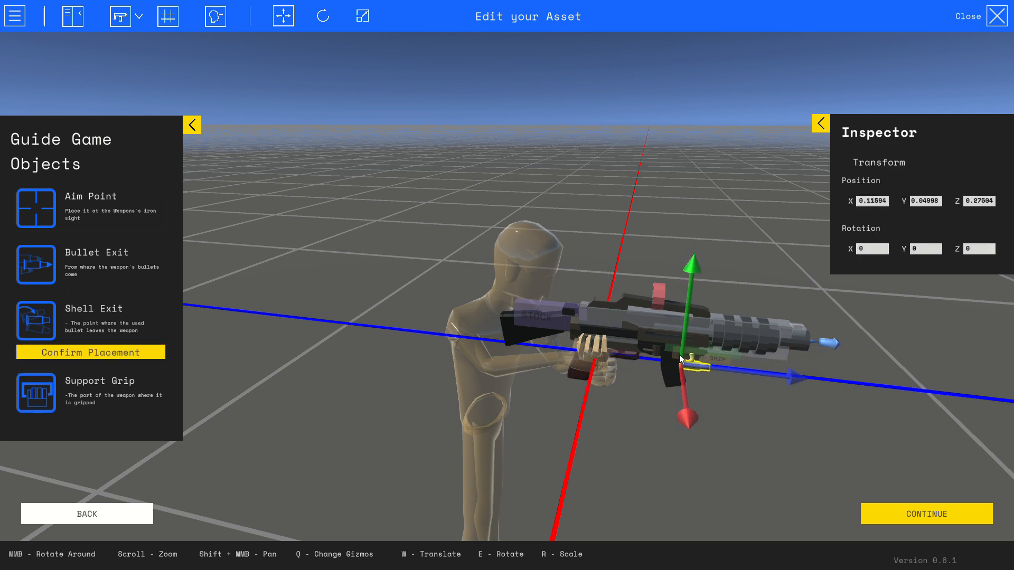
left_click_drag(684, 340, 686, 318)
left_click(76, 353)
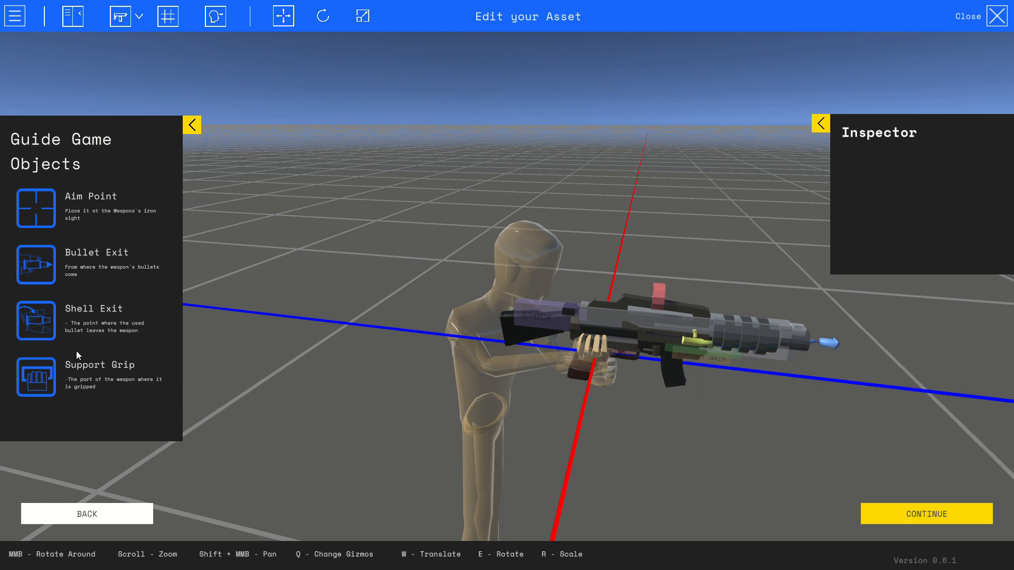
Step: Place the Support Grip hand beneath the barrel, just ahead of the magazine, and confirm its placement
left_click(141, 379)
left_click_drag(750, 366, 818, 375)
middle_click_drag(817, 376, 433, 420)
left_click(79, 408)
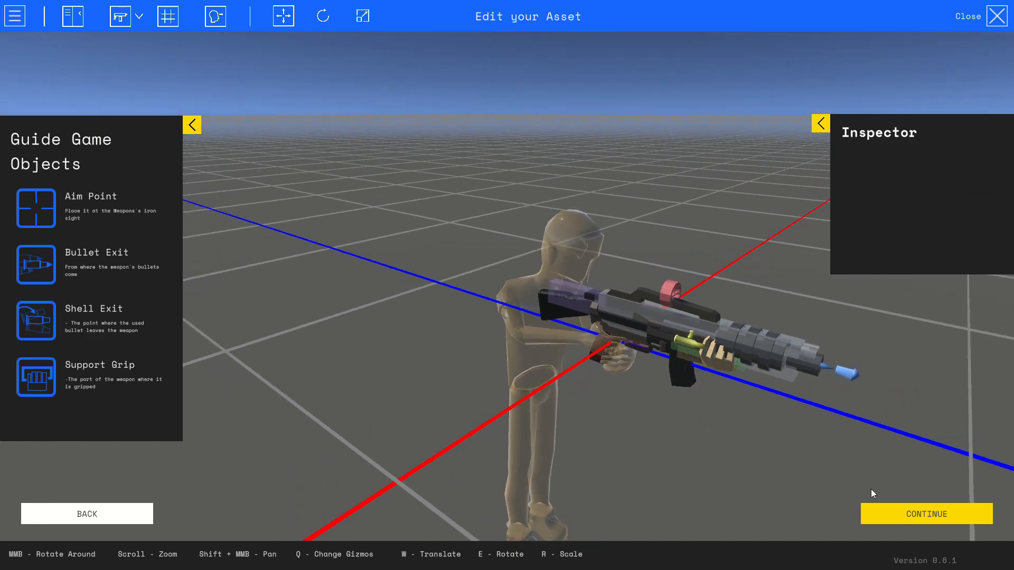
Step: Continue to the asset references and assign Slider_3 as the slider and Mag_4 as the magazine
left_click(937, 515)
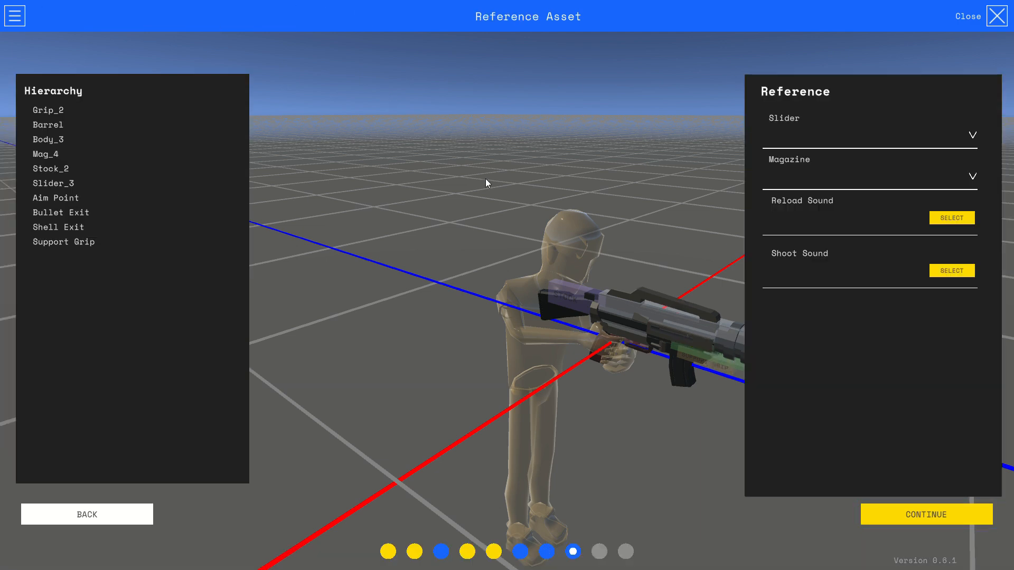
left_click(972, 134)
scroll(841, 262, "down", 1)
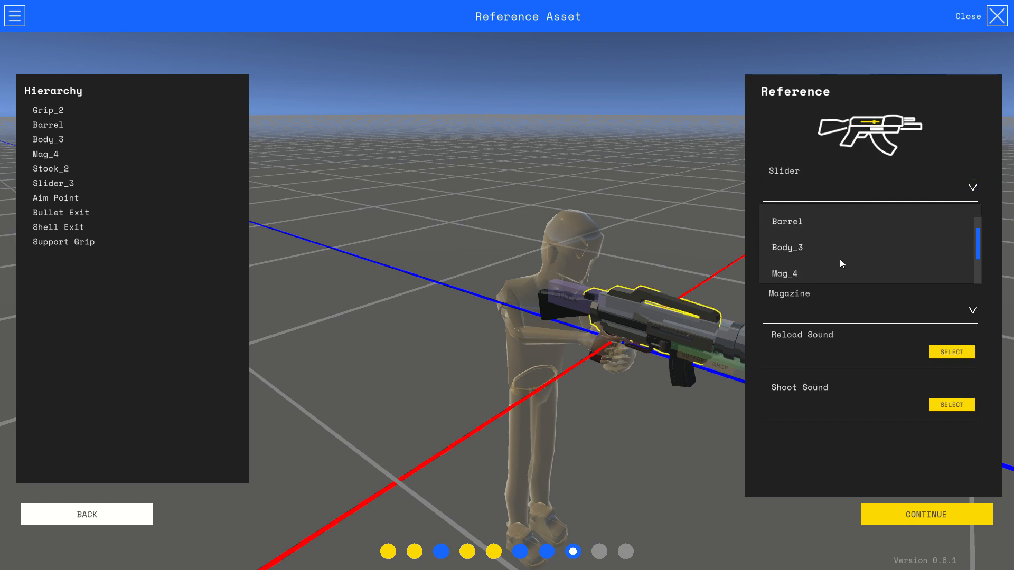
scroll(841, 263, "down", 2)
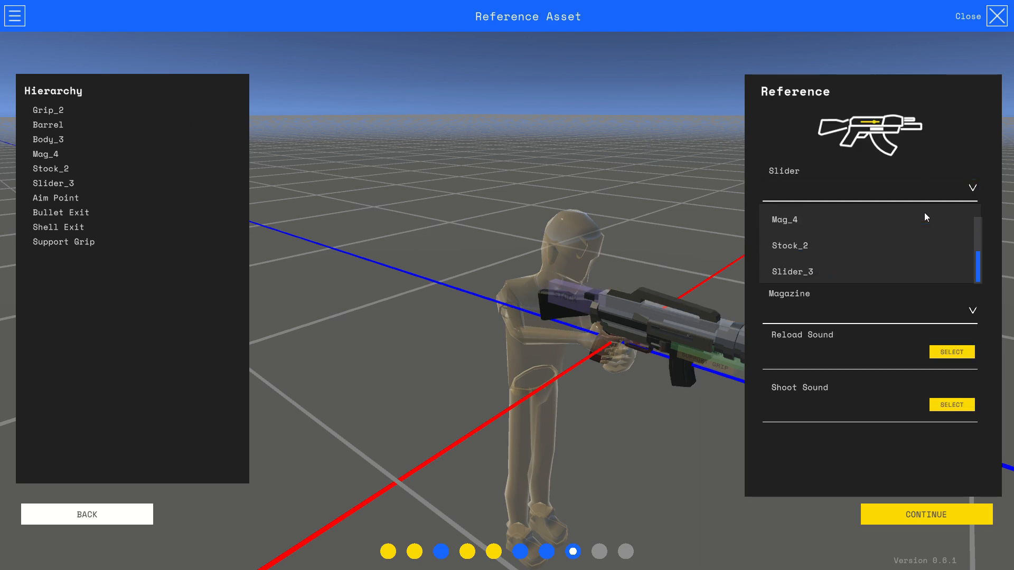
left_click(818, 271)
left_click(963, 171)
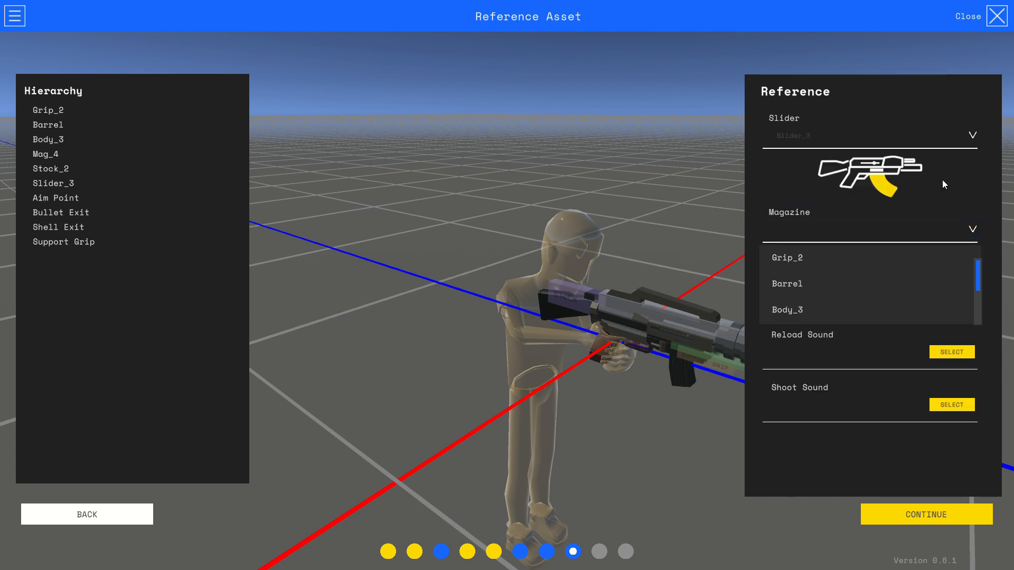
scroll(815, 285, "down", 1)
left_click(801, 305)
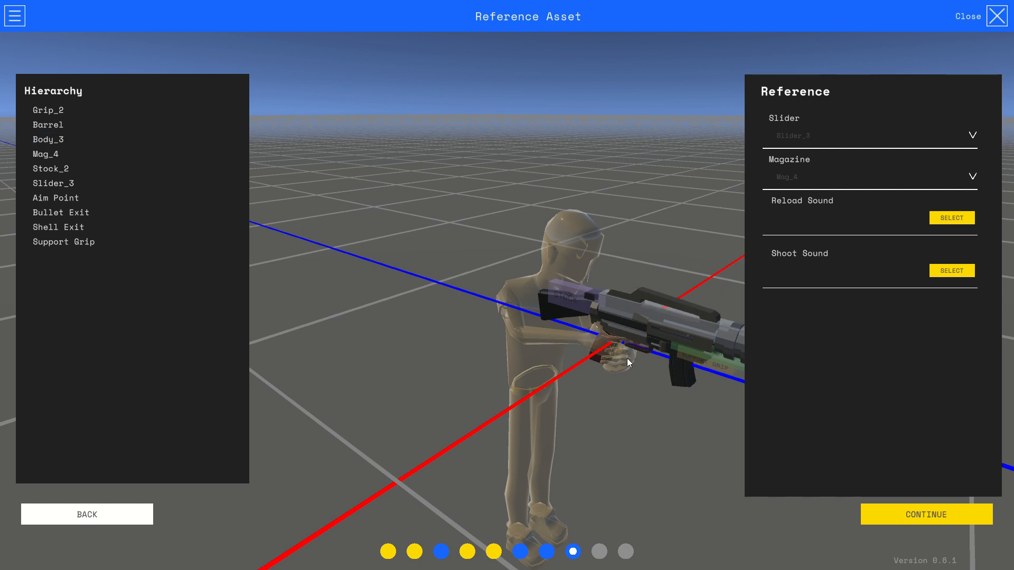
middle_click_drag(607, 381, 792, 393)
scroll(704, 402, "down", 3)
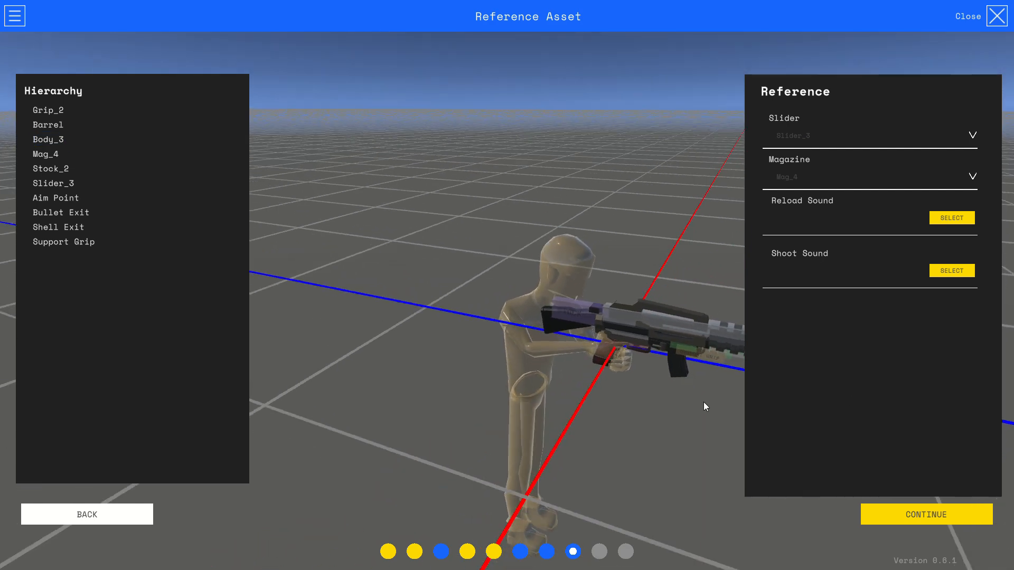
middle_click_drag(703, 401, 700, 389)
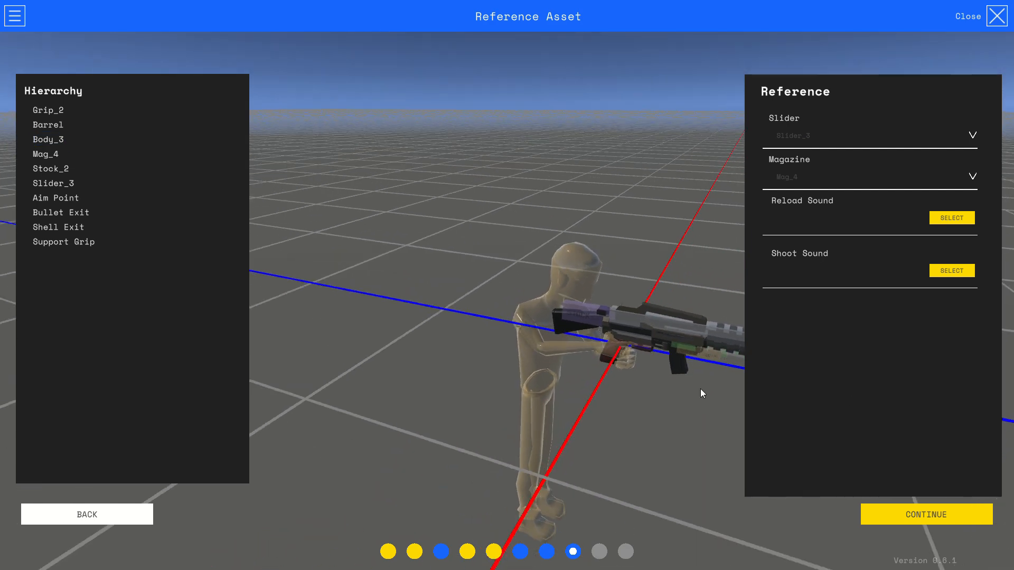
Step: Assign reload 2.mp3 from D:\Gamescom\audio files as the reload sound
left_click(968, 219)
left_click(254, 167)
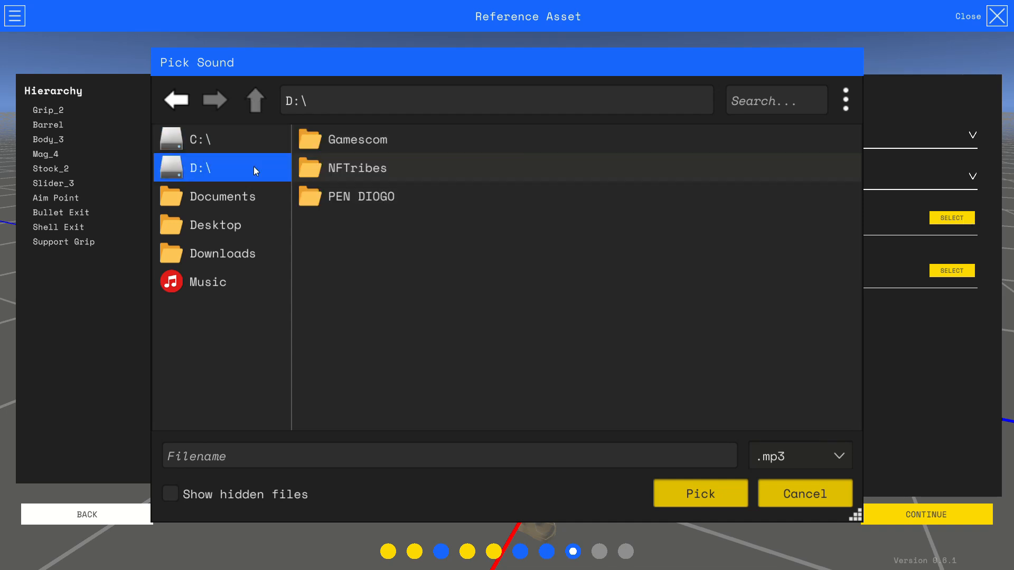
double_click(357, 142)
double_click(378, 152)
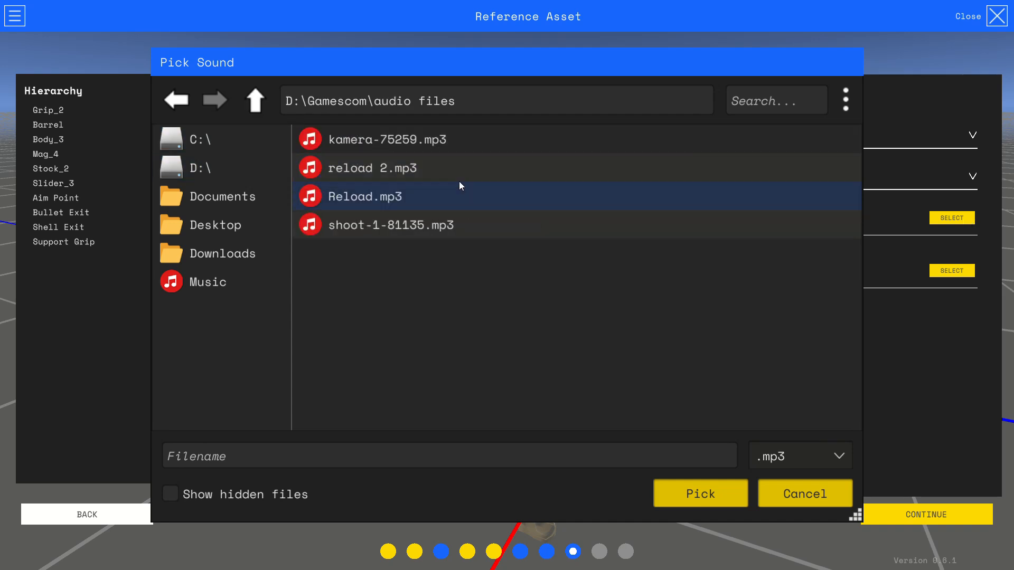
double_click(403, 167)
Step: Assign shoot-1-81135.mp3 as the shoot sound and continue to the IGA properties
left_click(952, 270)
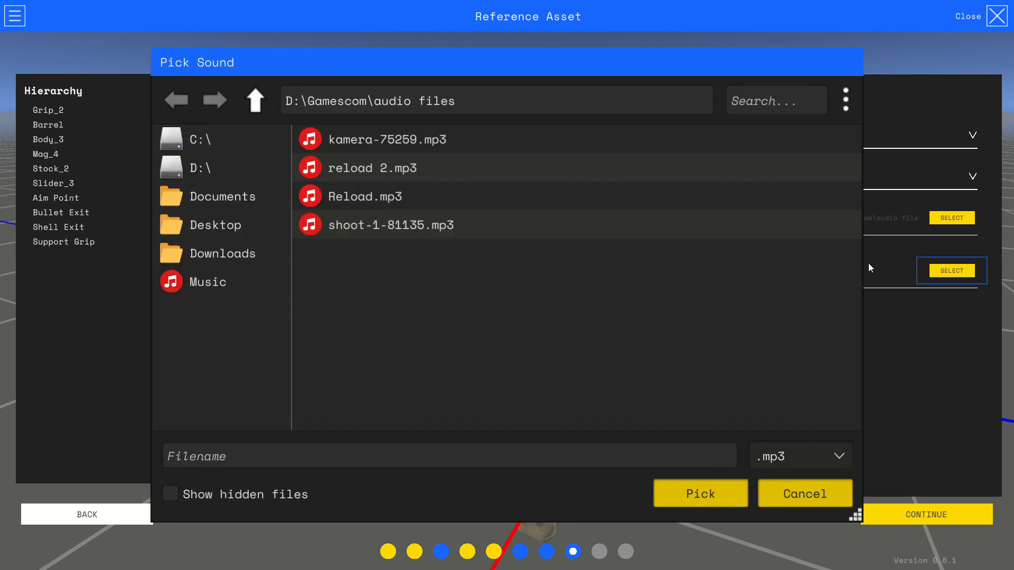
left_click(391, 224)
double_click(405, 233)
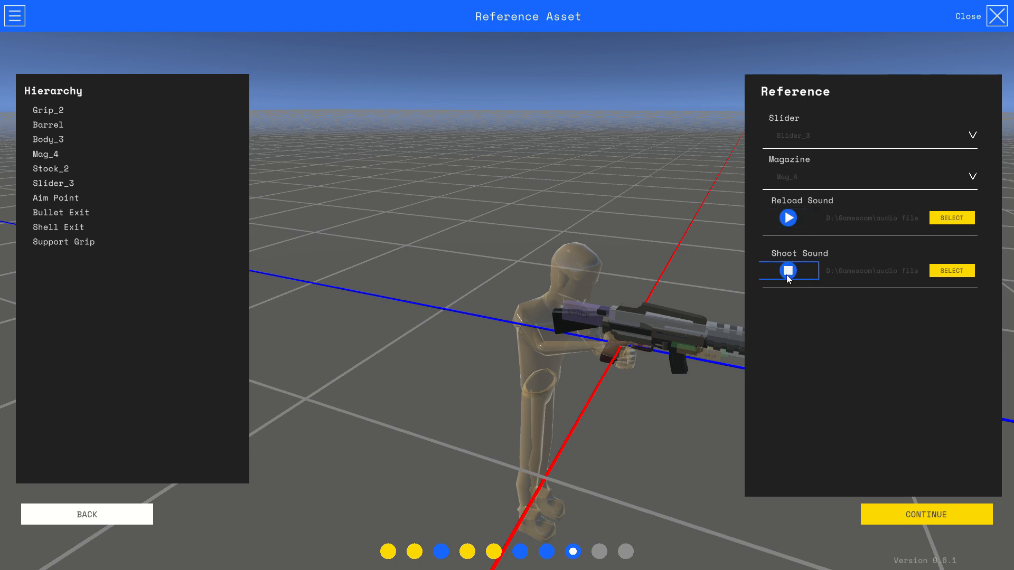
left_click(943, 515)
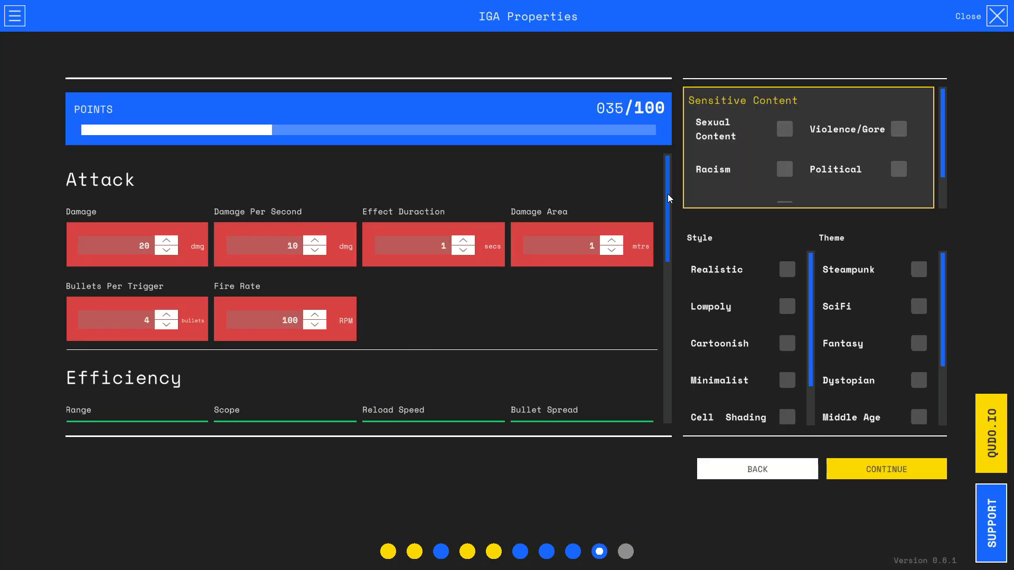
Step: Increase the Damage attribute to 24 dmg
left_click_drag(667, 194, 643, 163)
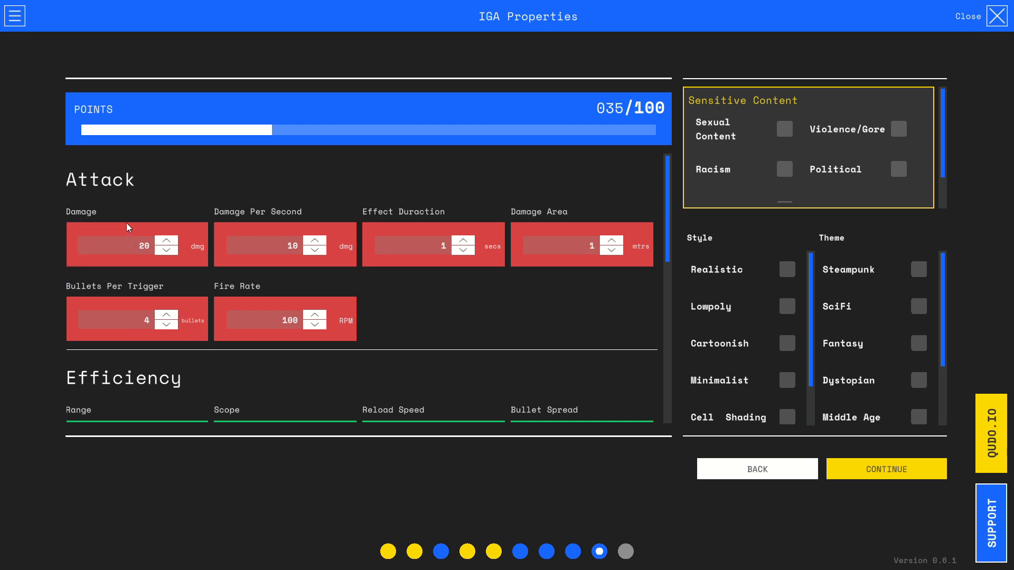
left_click(176, 243)
left_click(176, 244)
left_click(176, 243)
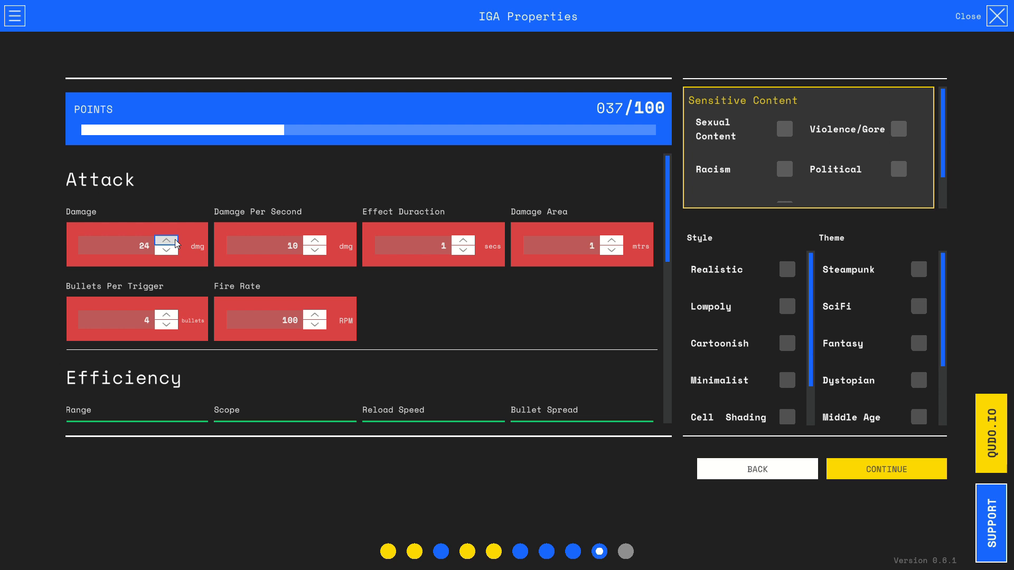
Step: Try increasing the Range attribute and return it to 0 mtrs
scroll(169, 296, "down", 2)
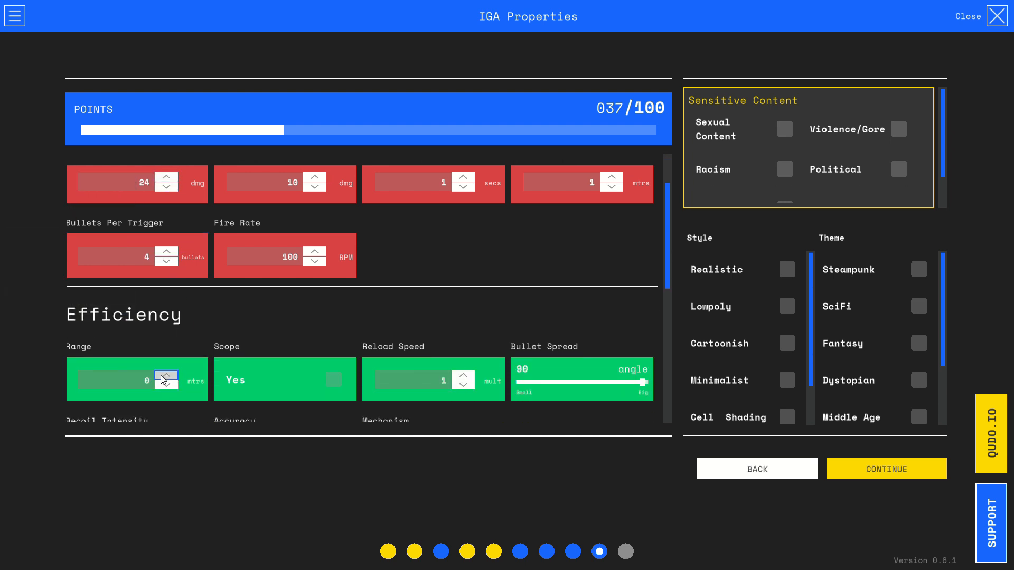
left_click(161, 376)
left_click(161, 376)
left_click(169, 386)
left_click(170, 386)
Step: Set the Damage attribute to 80 dmg and the Fire Rate to 120 RPM
scroll(265, 292, "up", 1)
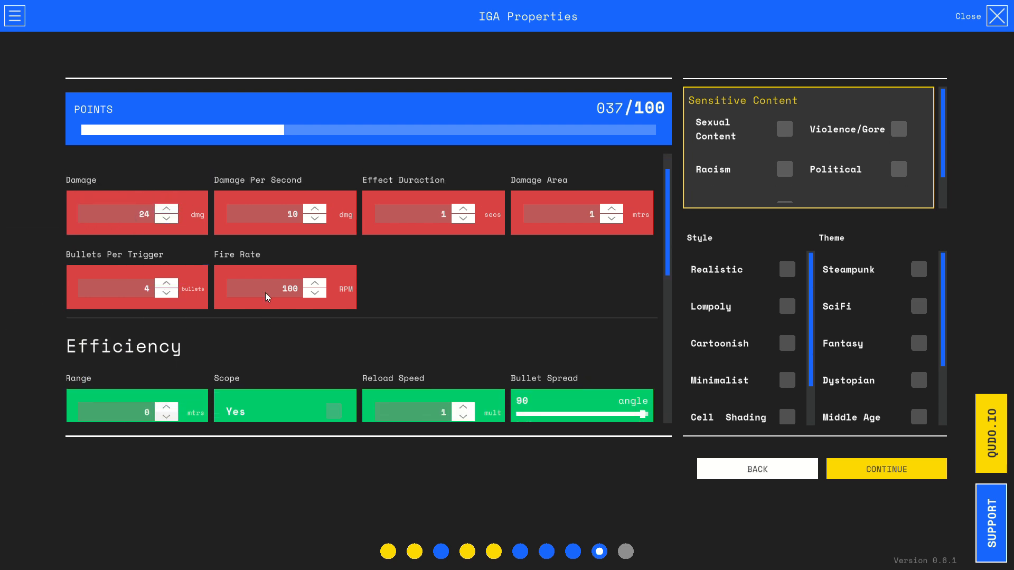
scroll(265, 293, "up", 1)
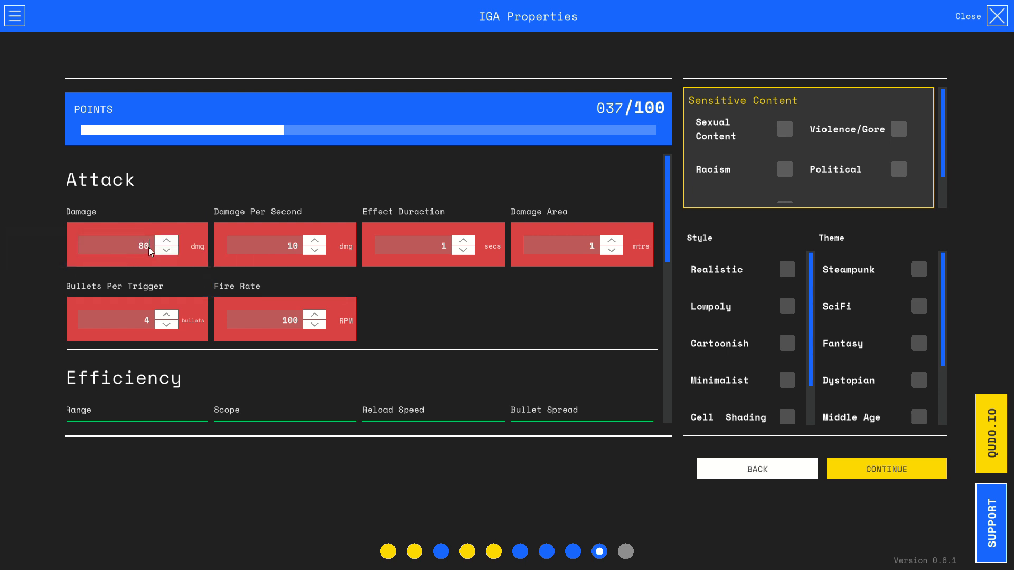
left_click(199, 274)
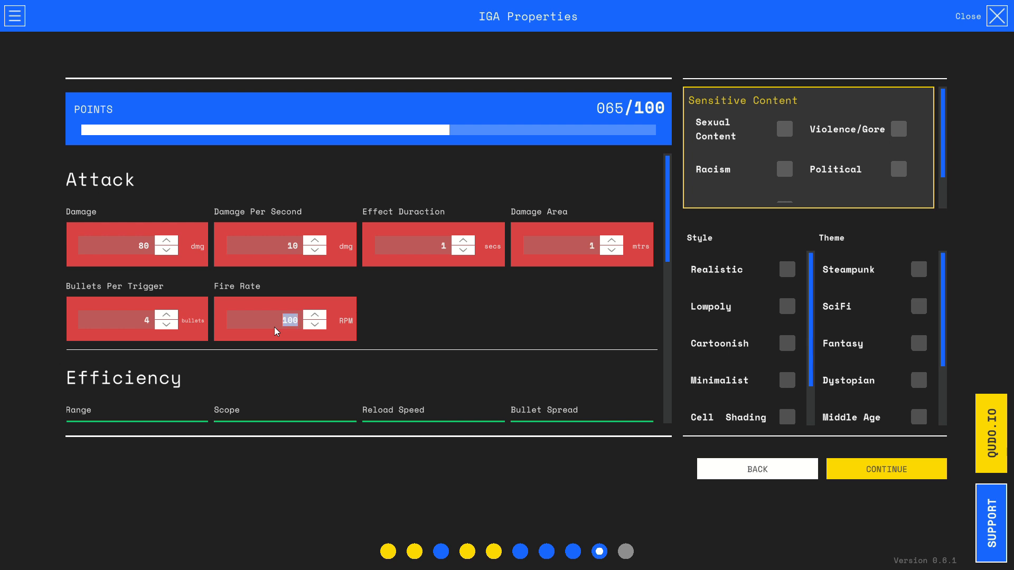
left_click(421, 319)
scroll(431, 343, "down", 3)
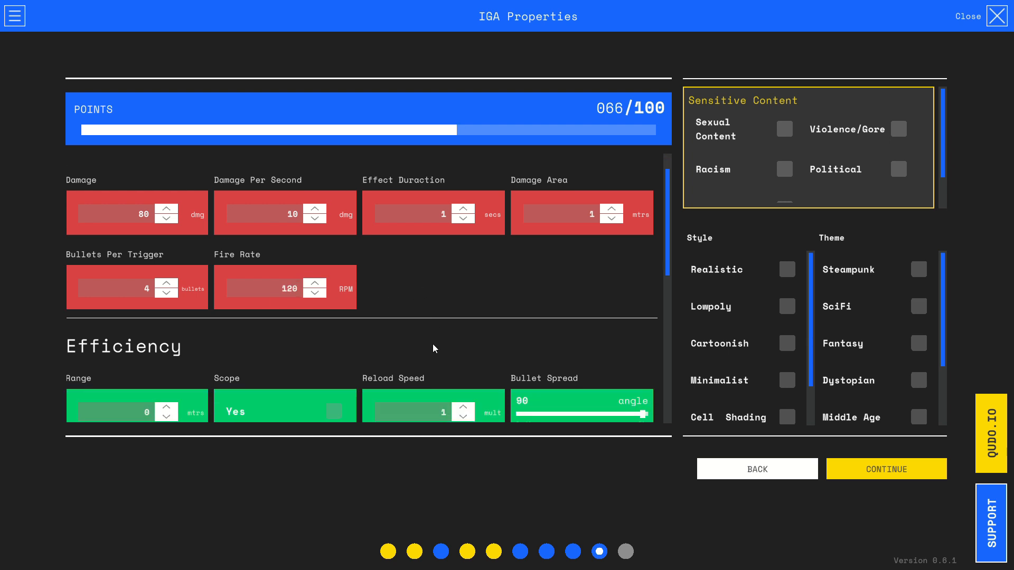
scroll(456, 287, "up", 2)
scroll(375, 349, "down", 5)
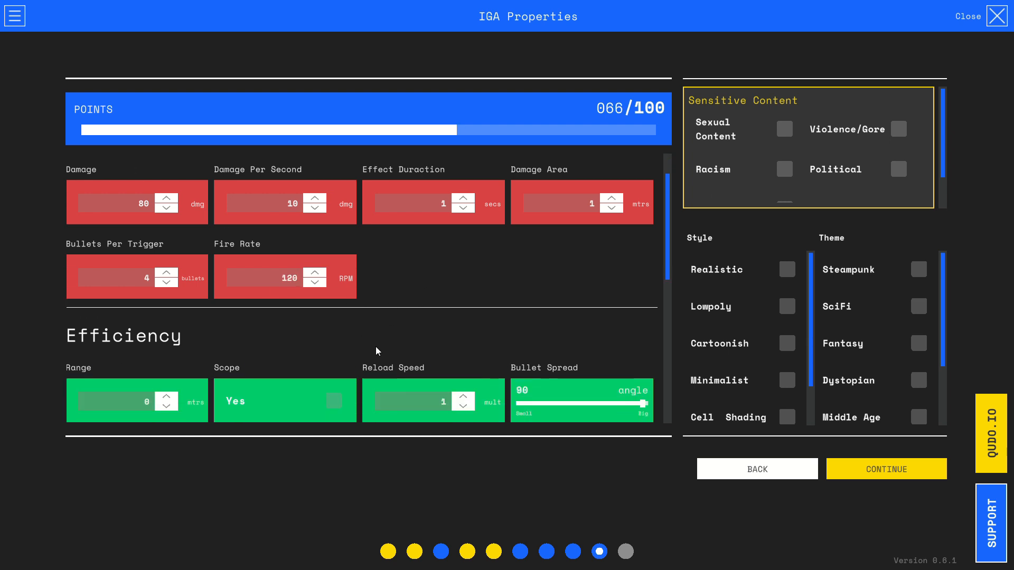
Step: Set the Reload Speed attribute to 3 mult and the Accuracy attribute to 100 %
left_click(458, 357)
left_click(463, 355)
scroll(438, 365, "down", 3)
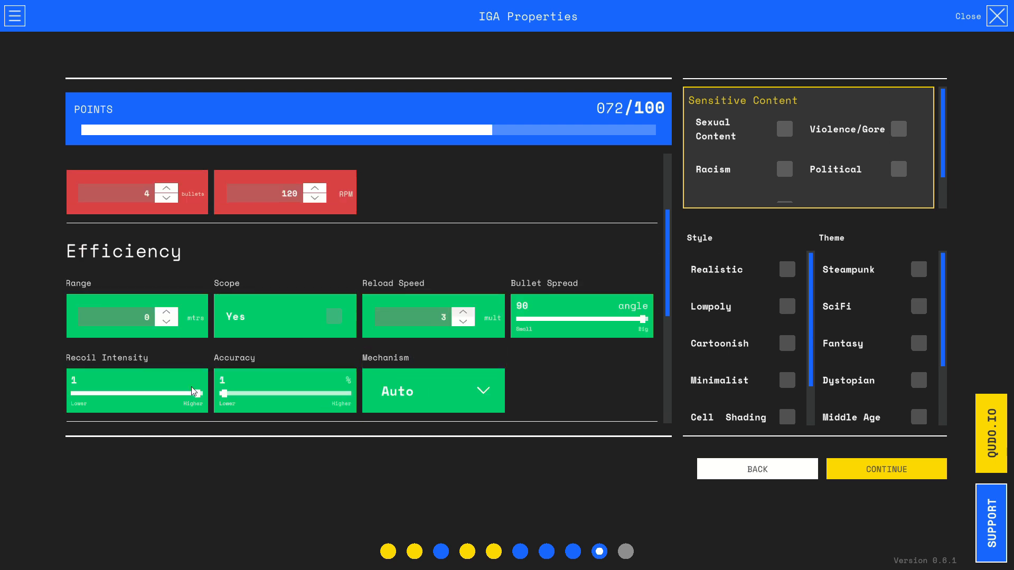
left_click_drag(227, 396, 350, 402)
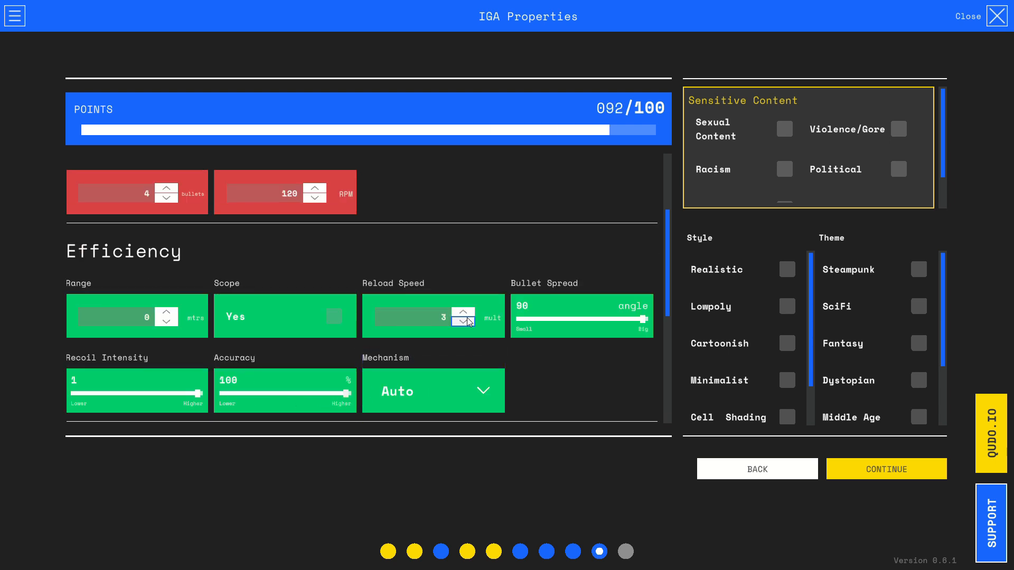
double_click(443, 318)
Step: Classify the asset with the Realistic style and the Steampunk theme, and continue to Review & Upload
left_click(787, 270)
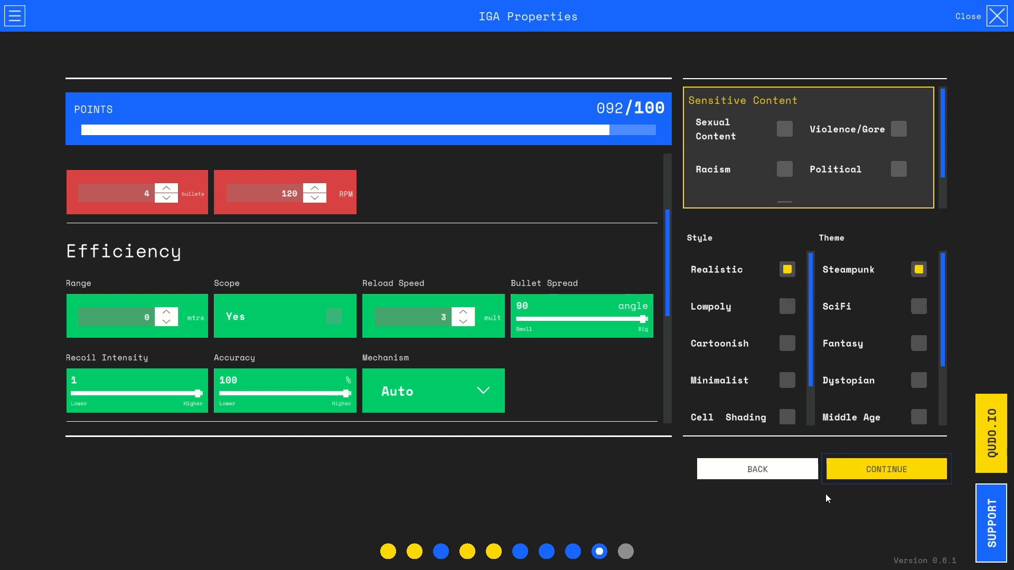
left_click(887, 476)
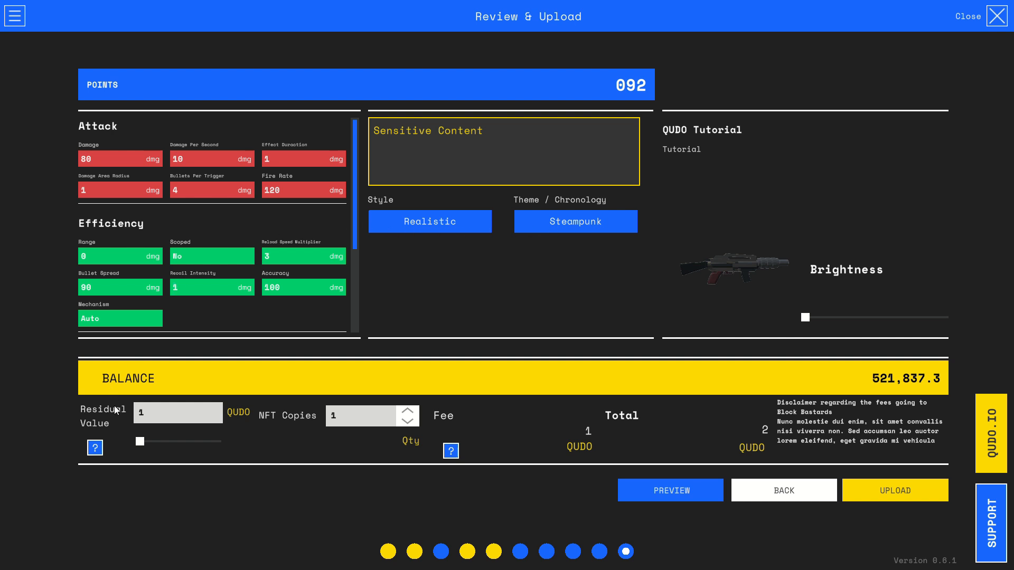
Step: Try a Residual Value of 3,436.145 QUDO for the asset
left_click(158, 413)
type("50")
left_click_drag(140, 442, 141, 442)
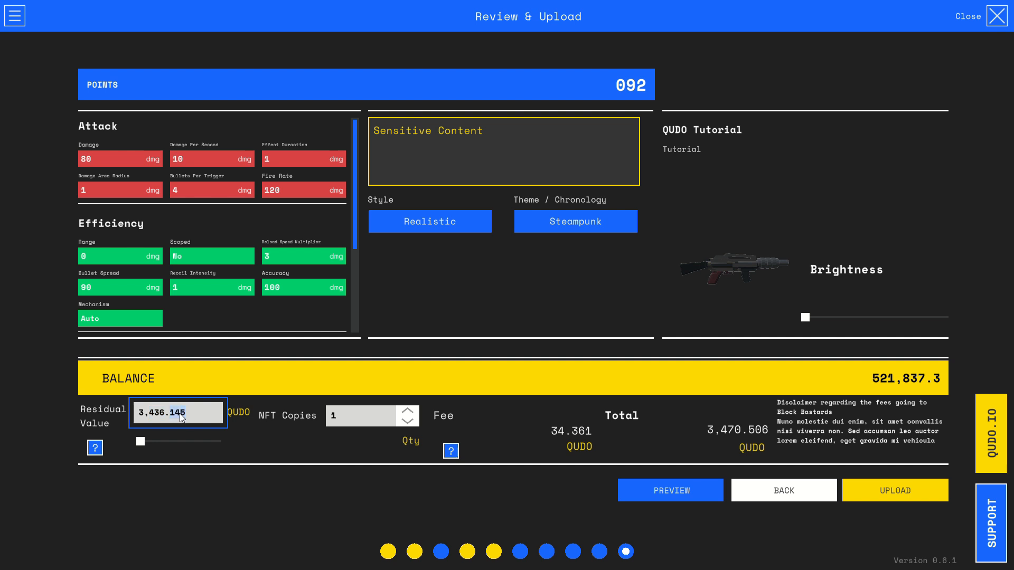
Step: Set the Residual Value to 50 QUDO and the number of NFT Copies to 5
key("BackSpace")
key("BackSpace")
key("BackSpace")
key("BackSpace")
key("BackSpace")
key("BackSpace")
type("50")
left_click(311, 429)
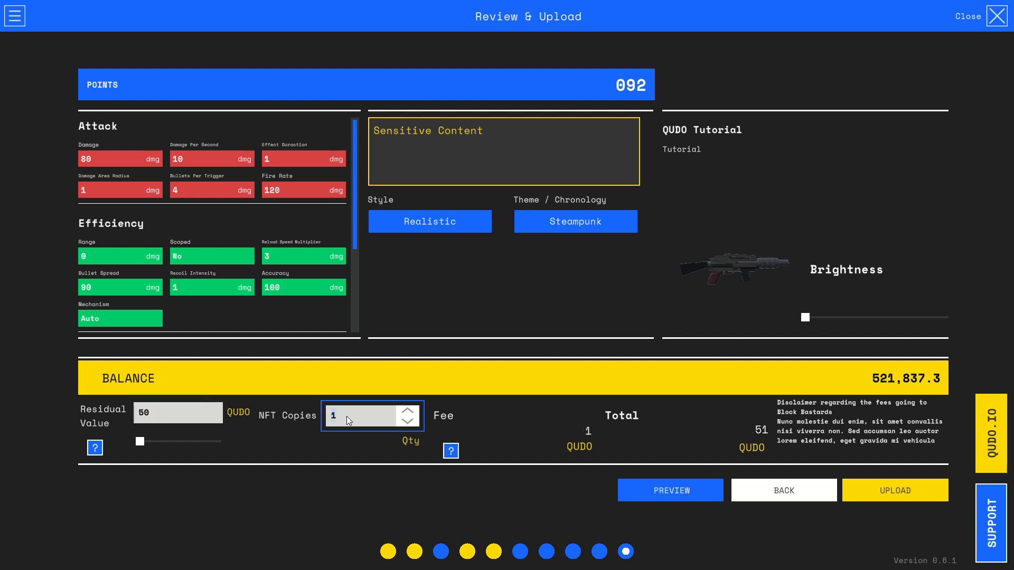
type("5")
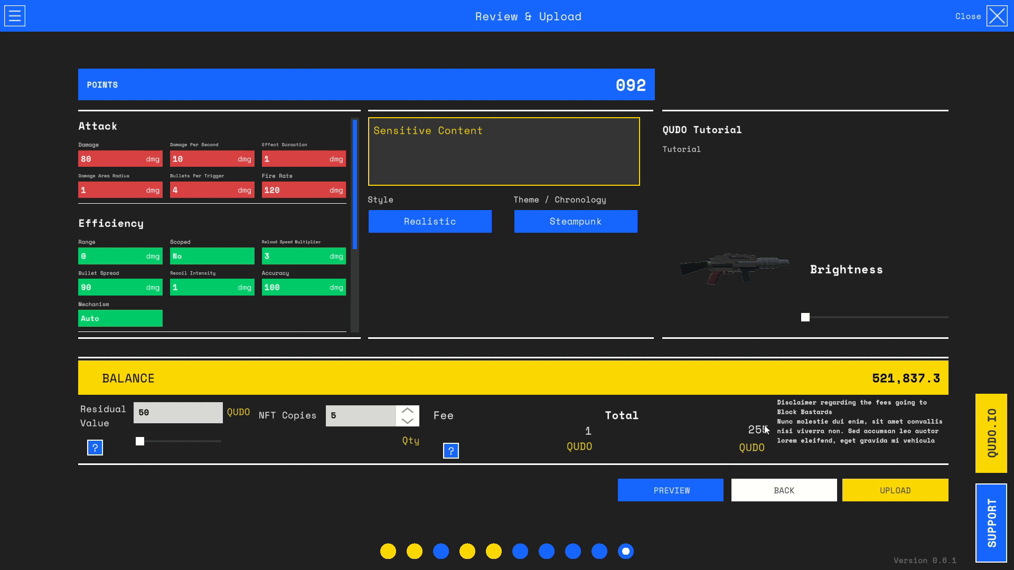
Step: Save the asset, test-fire the shotgun in Preview Mode and return to the review page
left_click(673, 491)
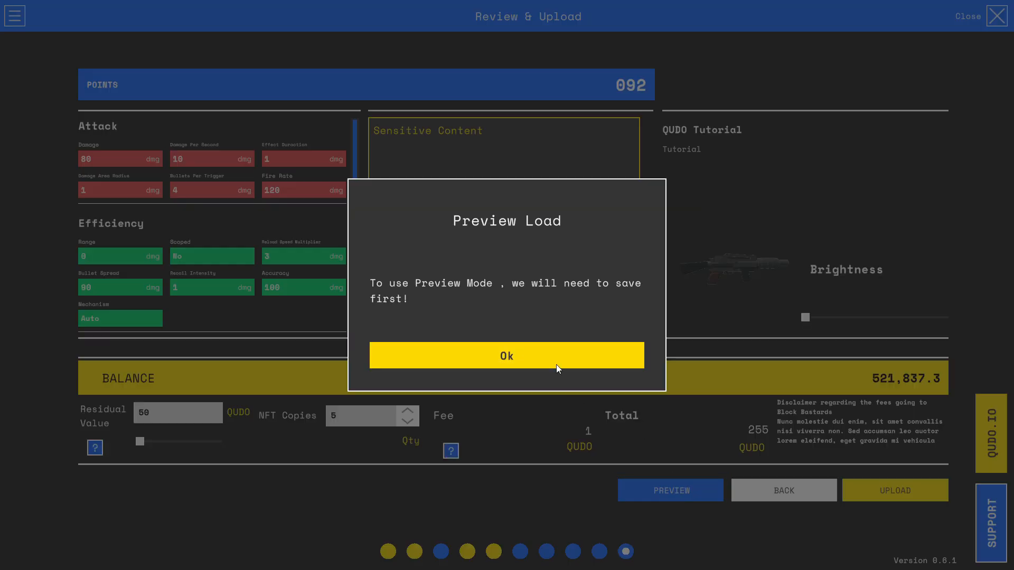
left_click(556, 365)
left_click(682, 487)
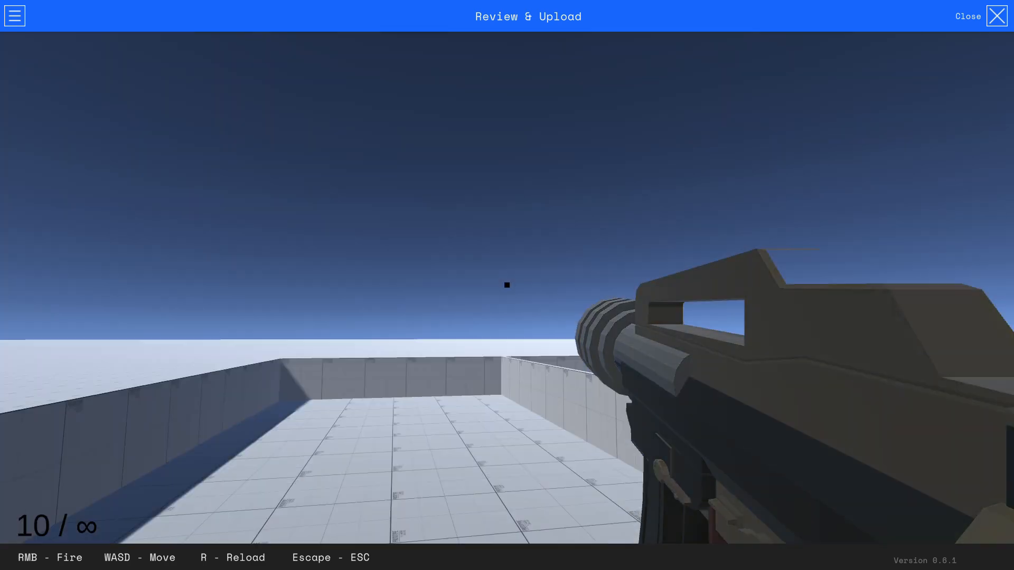
right_click(507, 286)
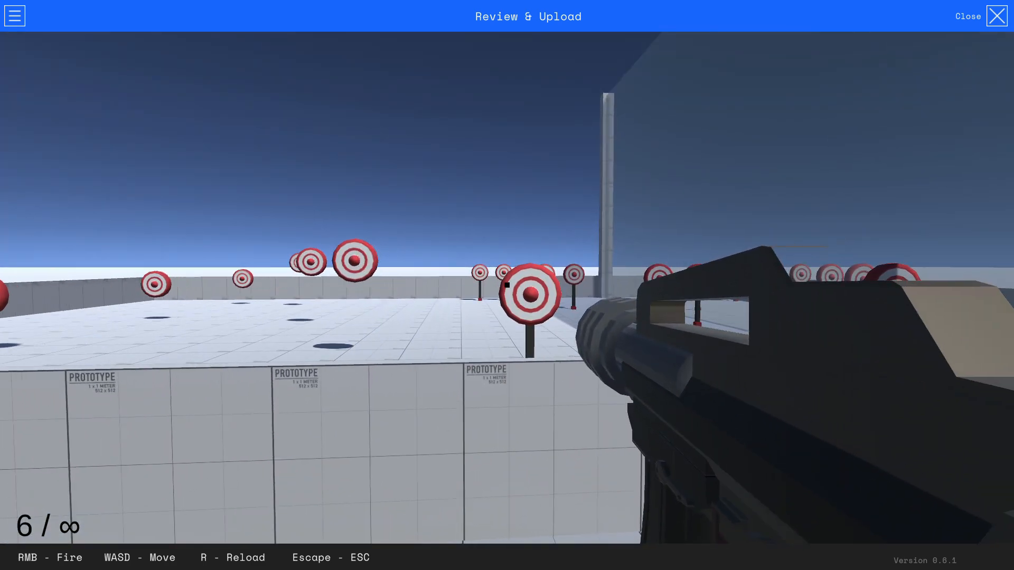
key("Escape")
left_click(469, 344)
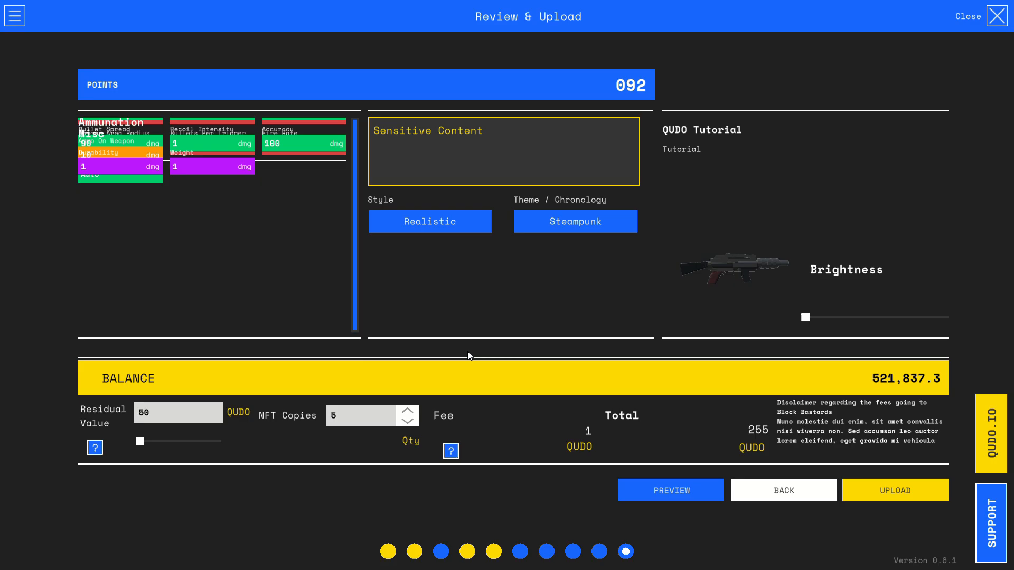
Step: Upload the IGA and pay the 255 QUDO from a selected wallet
left_click(876, 486)
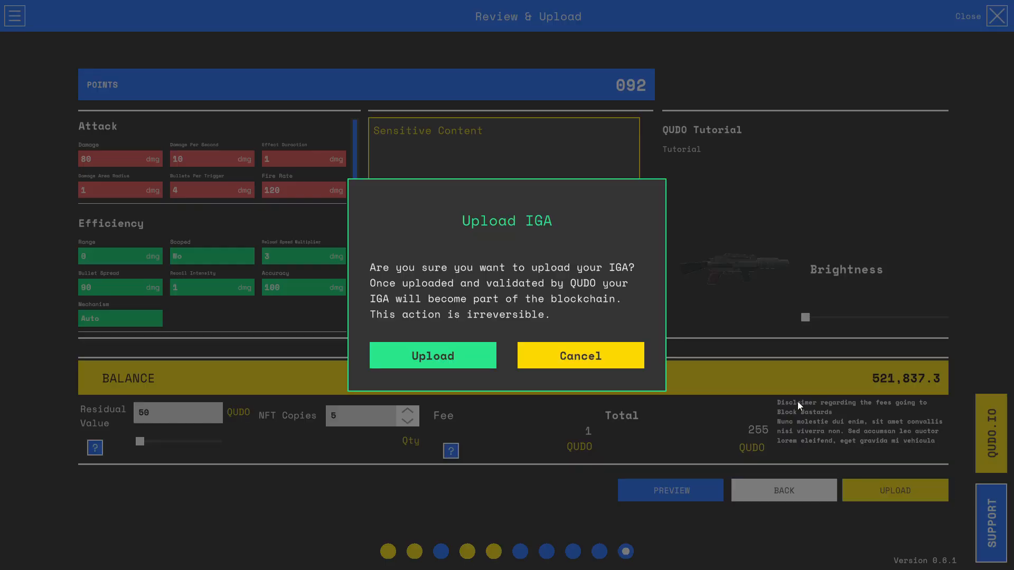
left_click(452, 361)
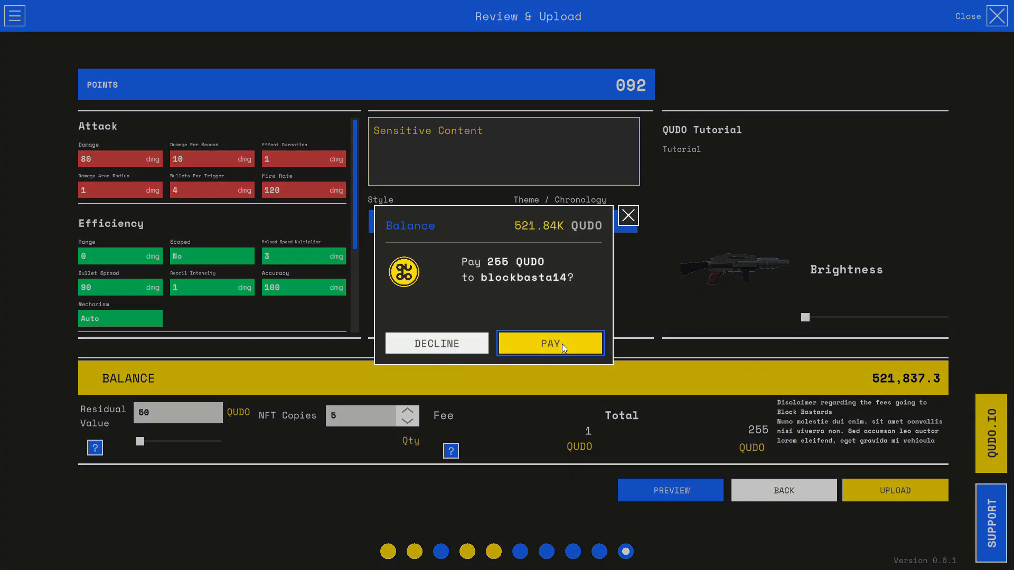
left_click(562, 344)
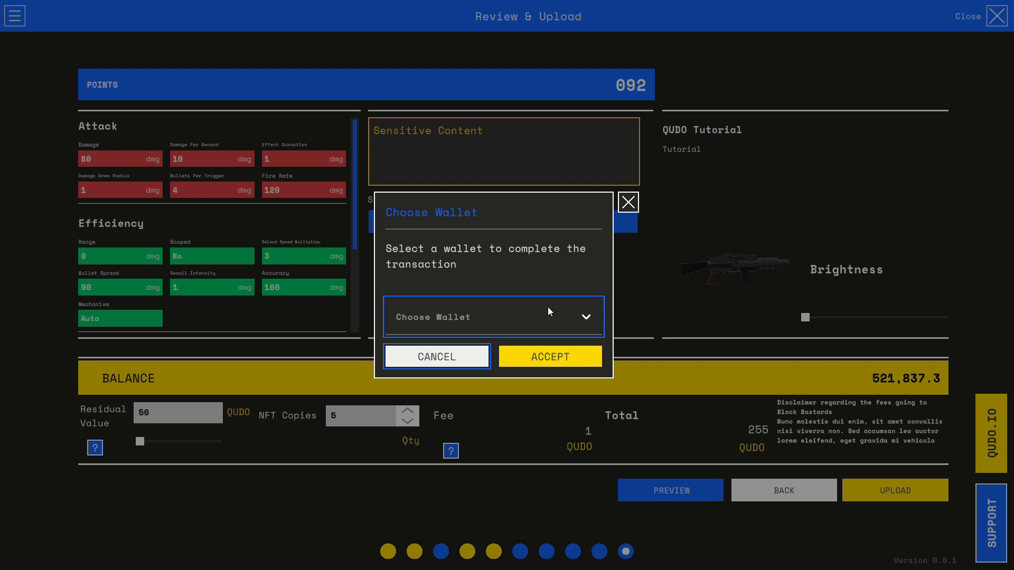
left_click(547, 309)
left_click(469, 376)
left_click(560, 363)
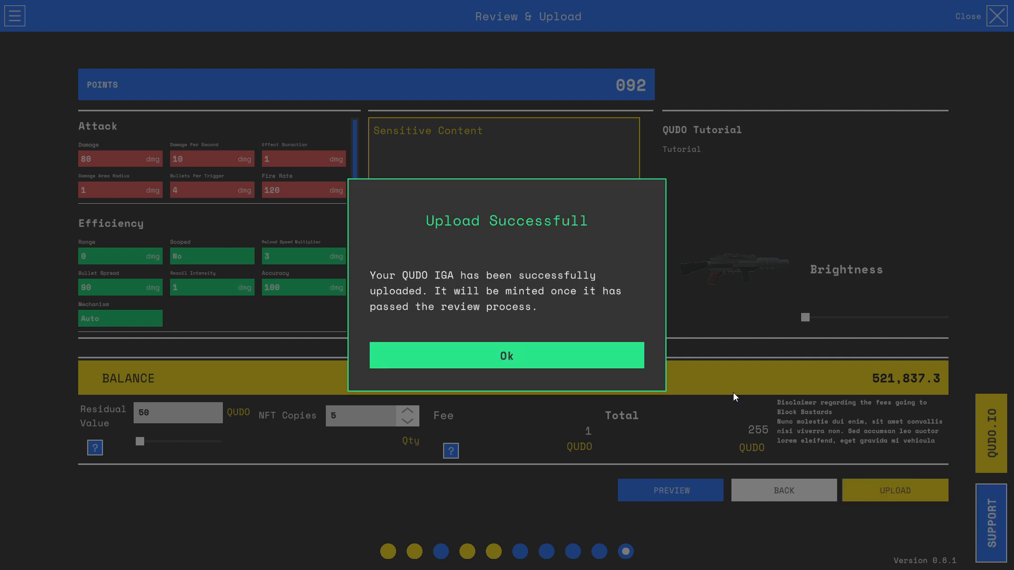
left_click(540, 359)
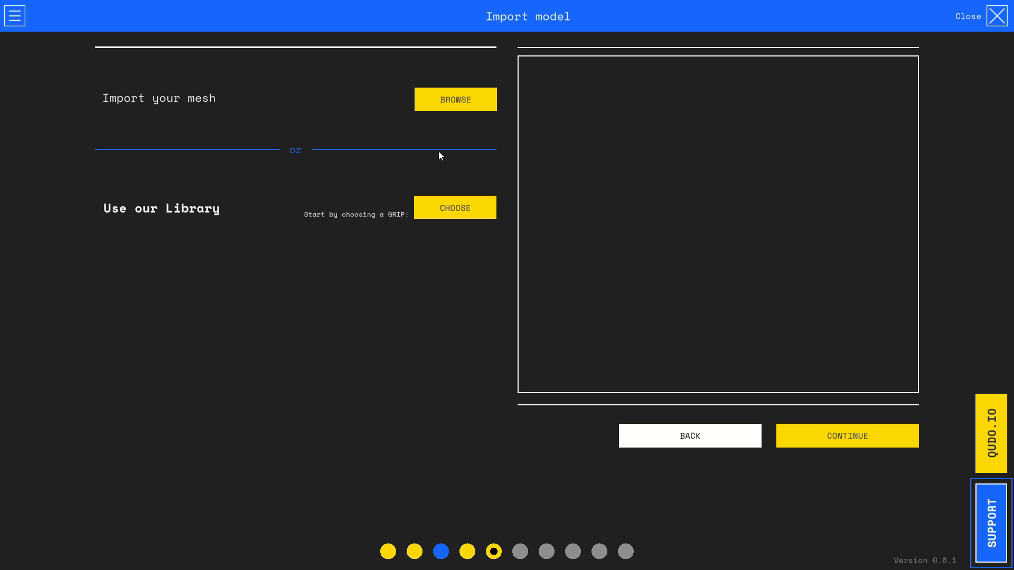
Step: Import the mesh Shotgun_SciFi.glb from D:\Gamescom\CompleteWeapons\CompleteWeapons\Shotguns into a new asset and continue to the asset editor
left_click(478, 100)
left_click(261, 161)
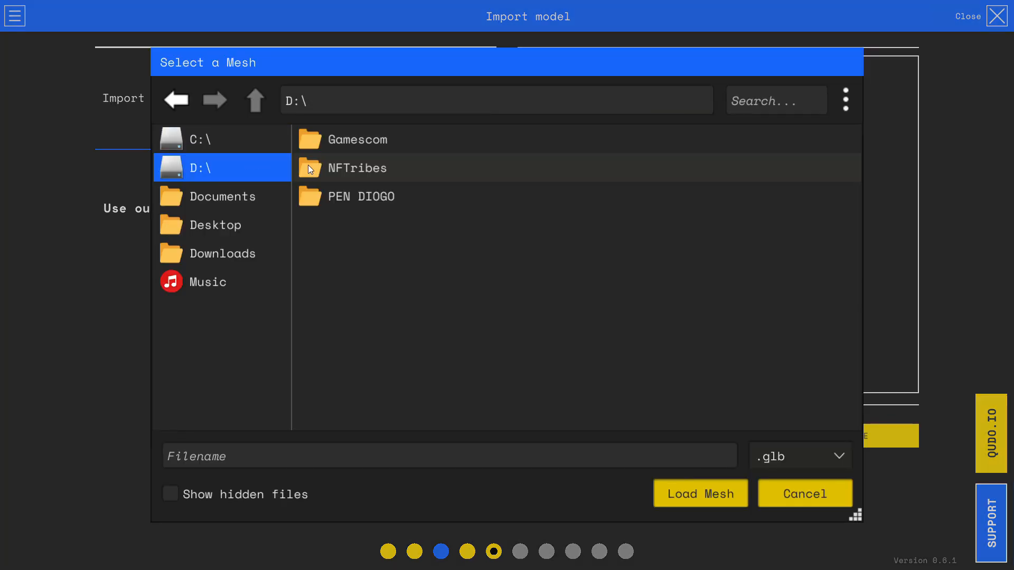
double_click(412, 138)
double_click(396, 168)
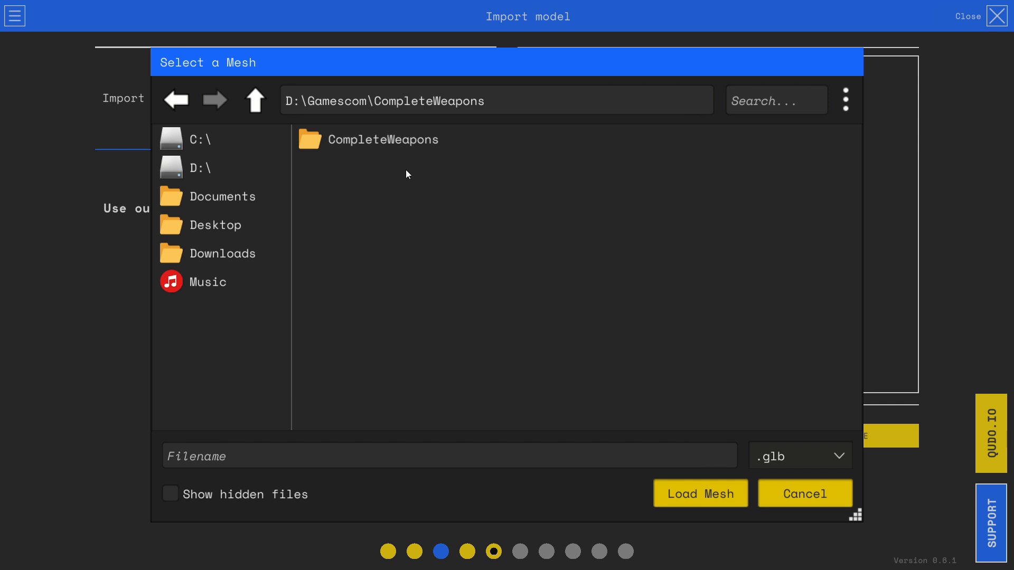
double_click(399, 141)
double_click(378, 284)
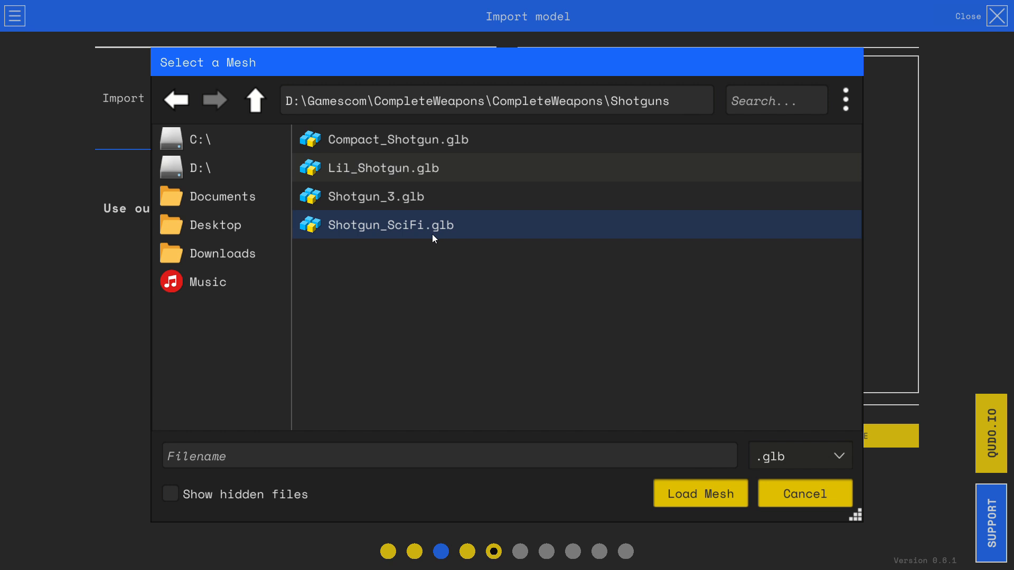
double_click(365, 231)
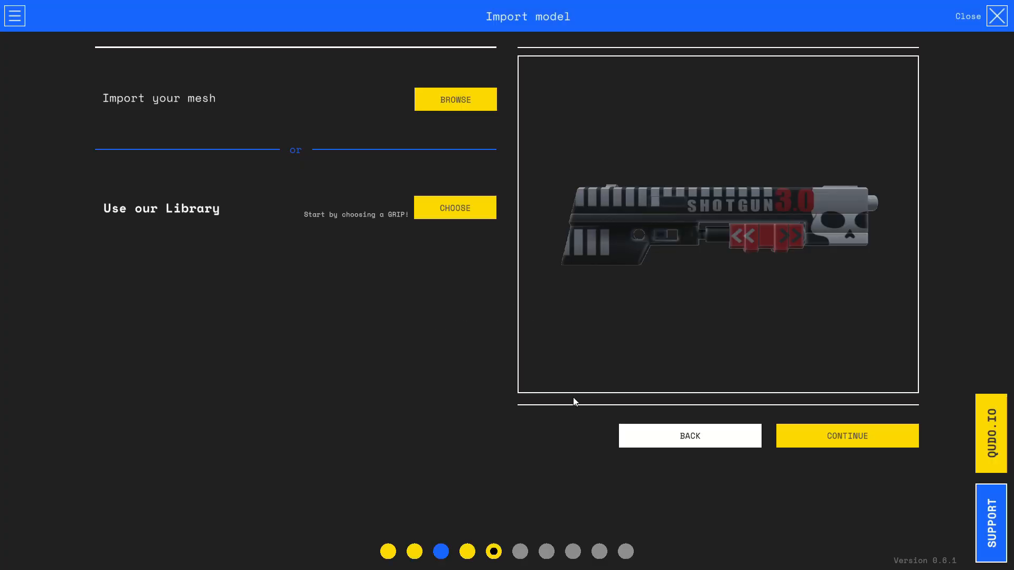
left_click(870, 440)
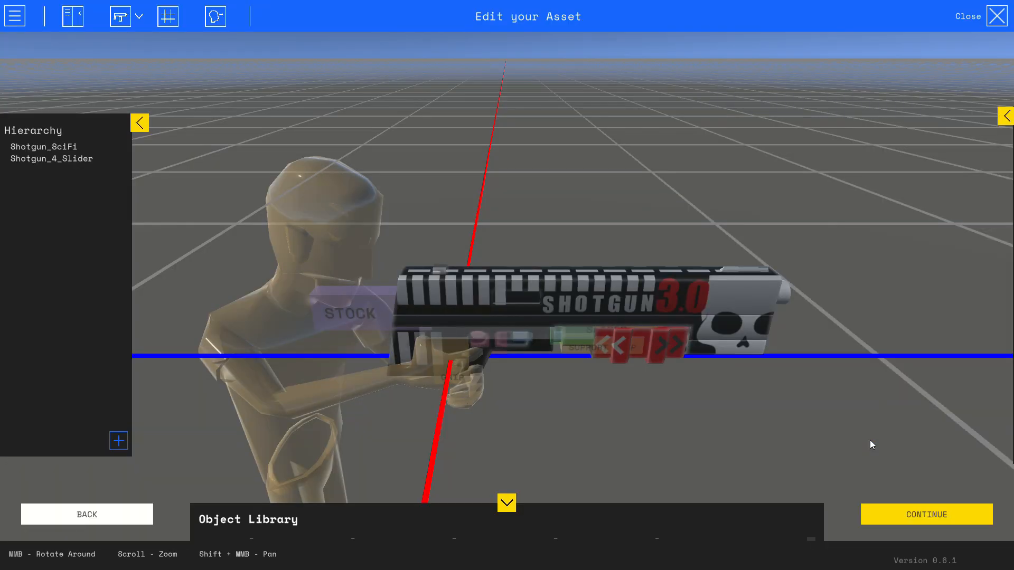
Step: Move the Shotgun_SciFi body along the Z axis to position 0.033 and continue
middle_click_drag(737, 412, 636, 335)
left_click(612, 324)
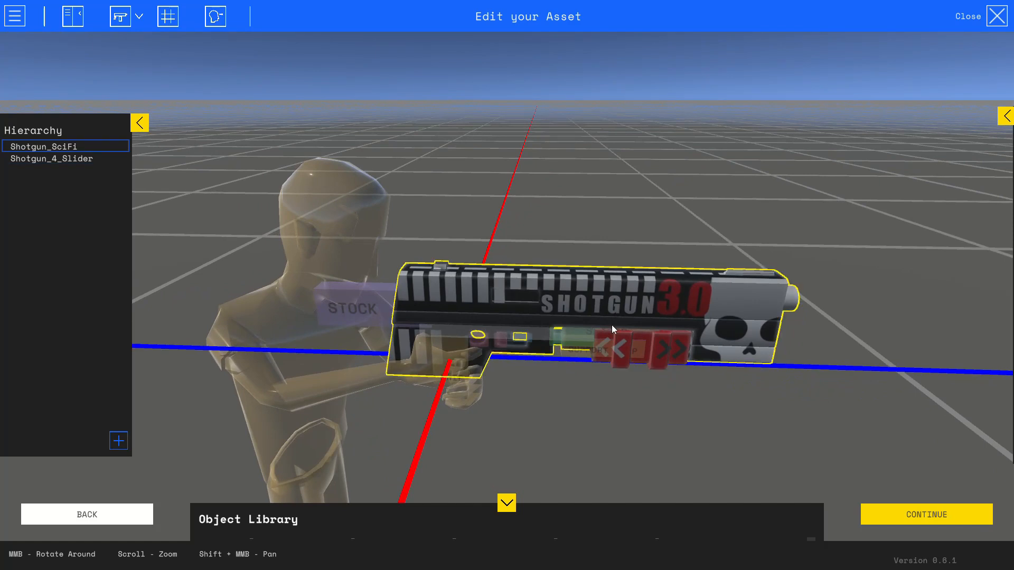
key("w")
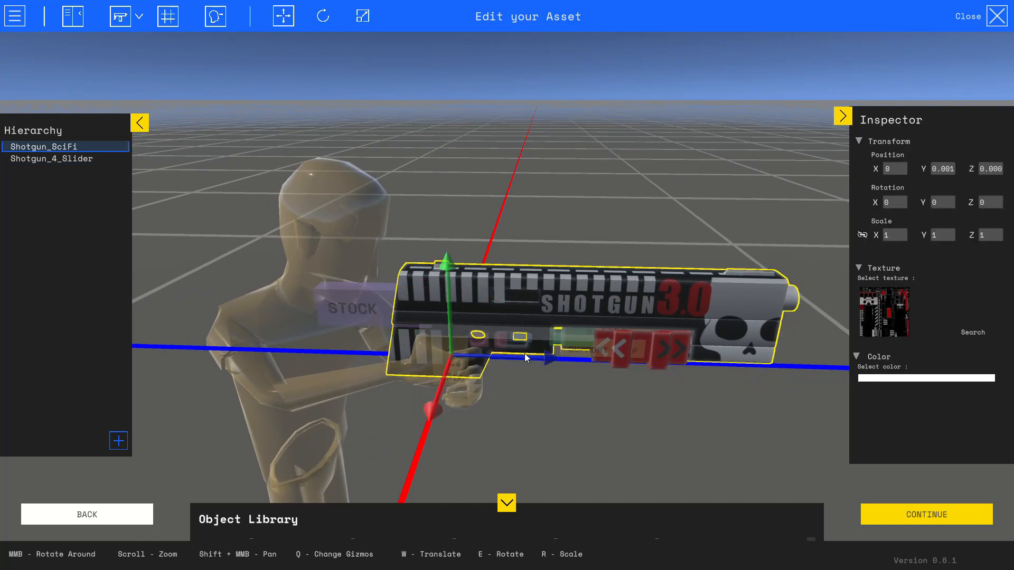
left_click_drag(524, 353, 538, 333)
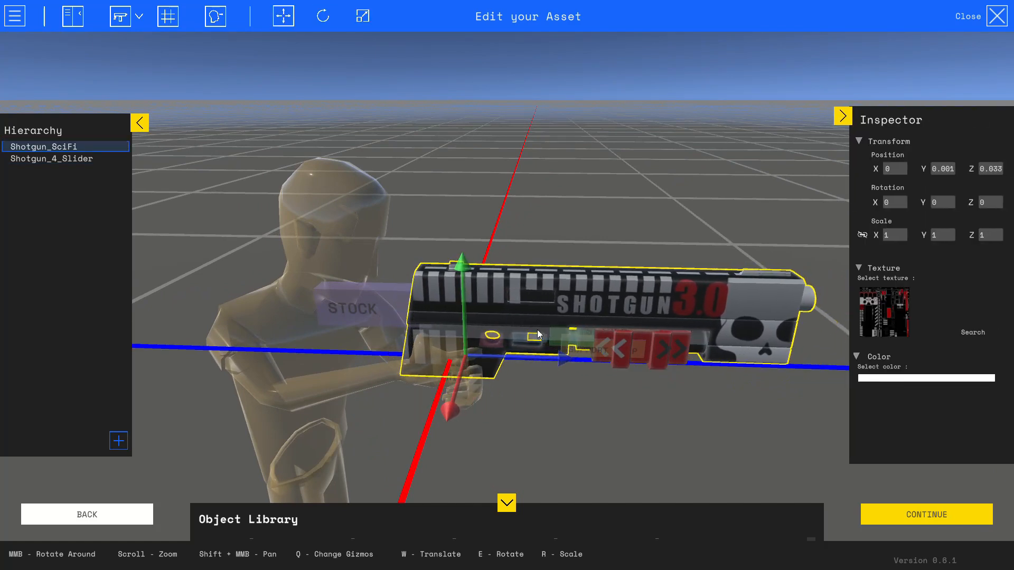
left_click(913, 518)
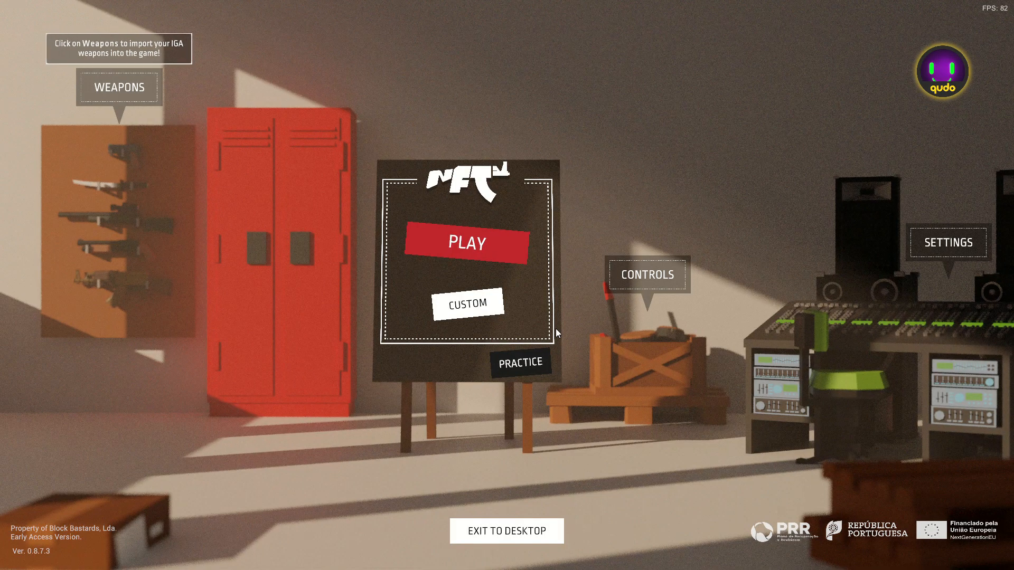
Step: Switch to the NFTribes game, check the wallet balance and refresh the My IGAs weapon list
left_click(942, 72)
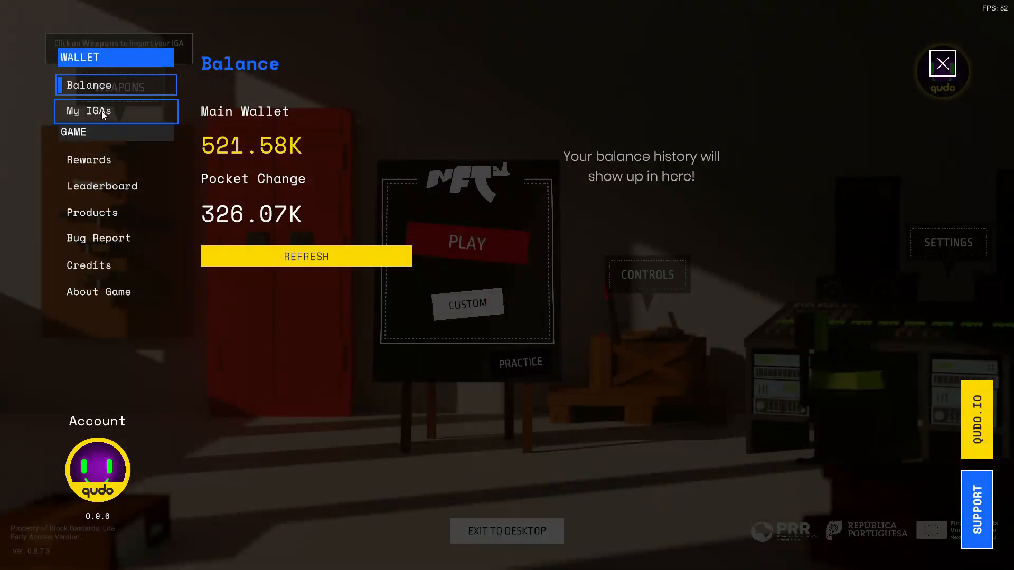
left_click(942, 63)
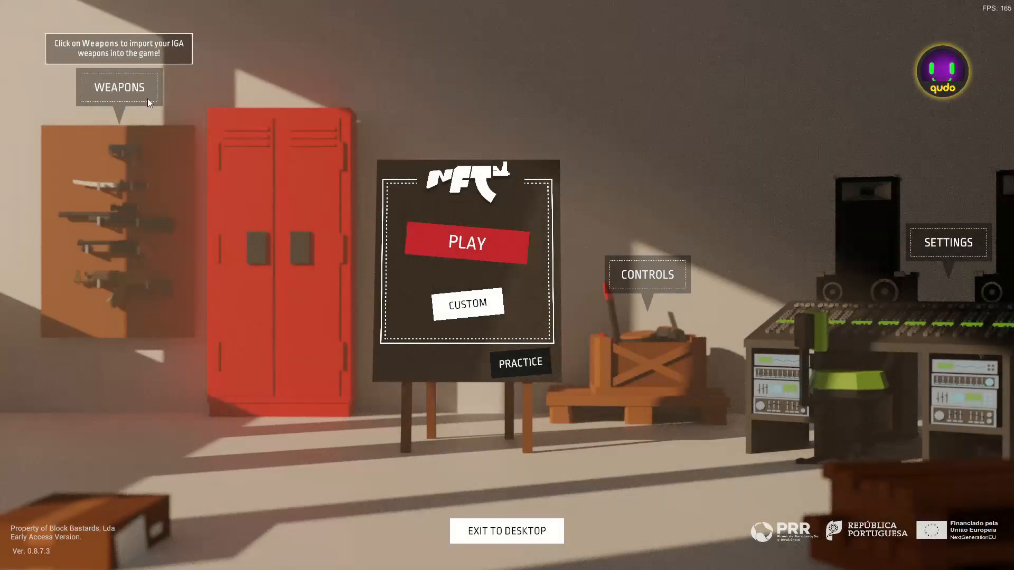
left_click(113, 98)
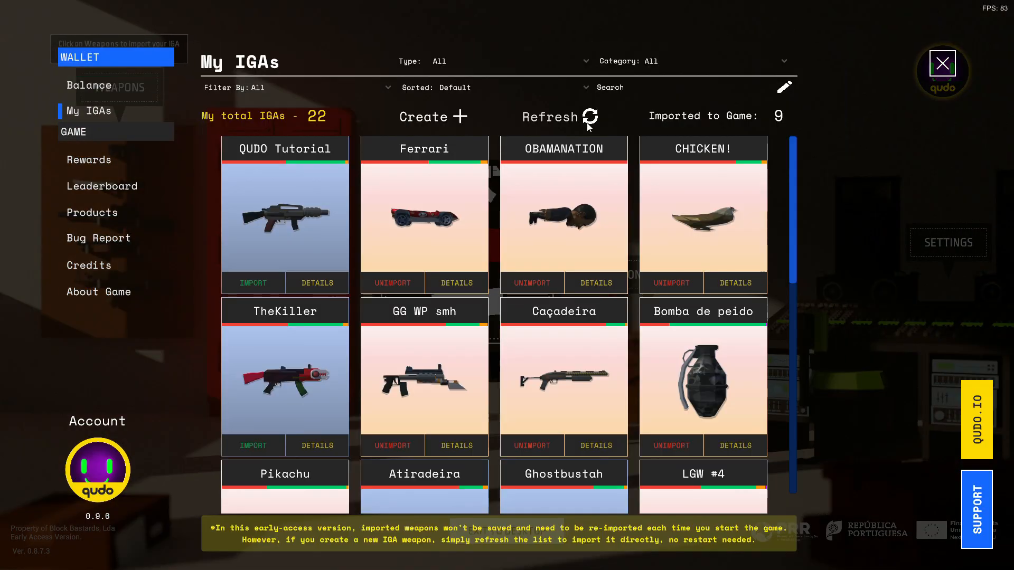
left_click(588, 123)
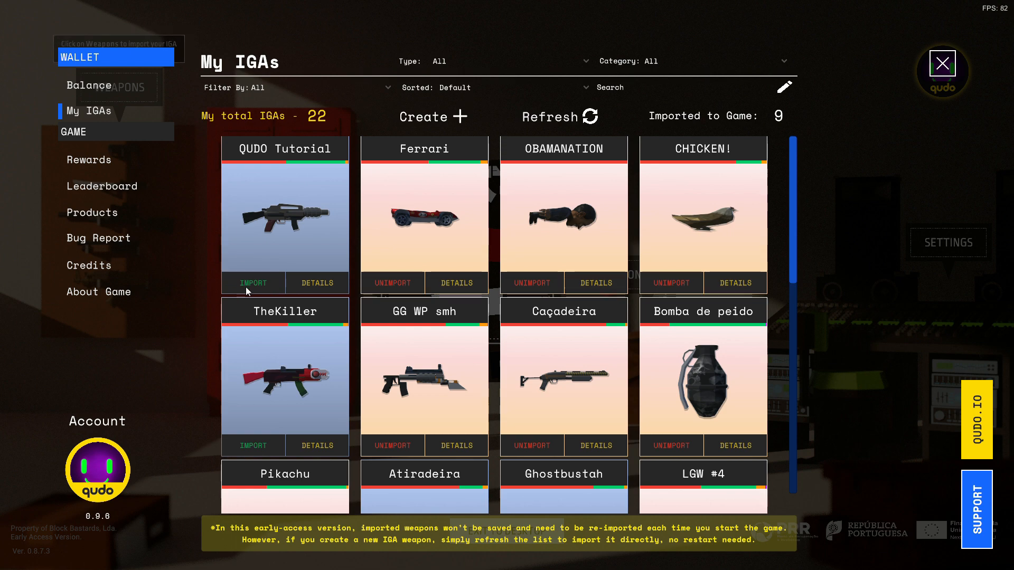
Step: Review the details of the QUDO Tutorial shotgun, import it into the game and return to the main menu
left_click(319, 281)
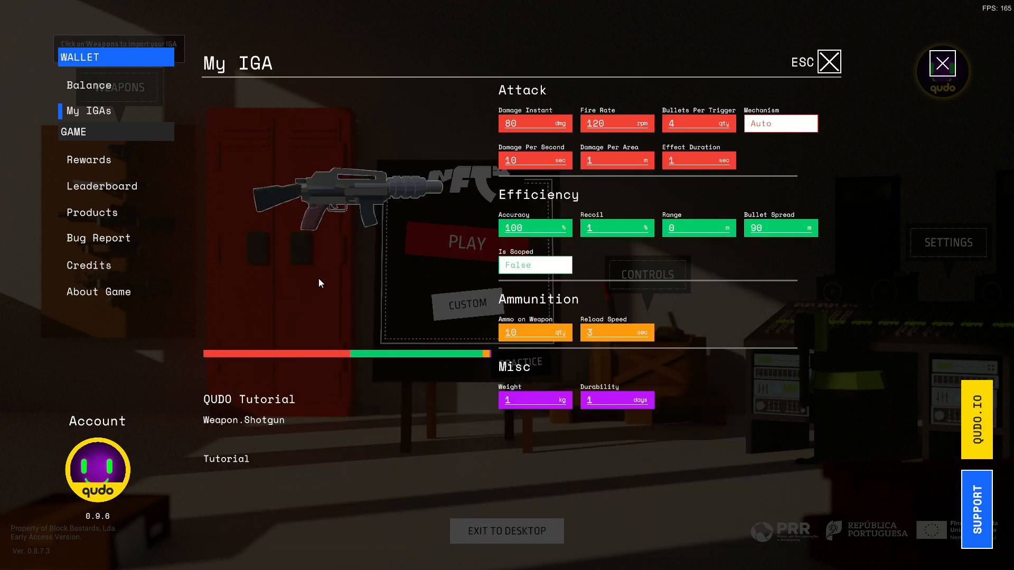
left_click(839, 62)
left_click(248, 284)
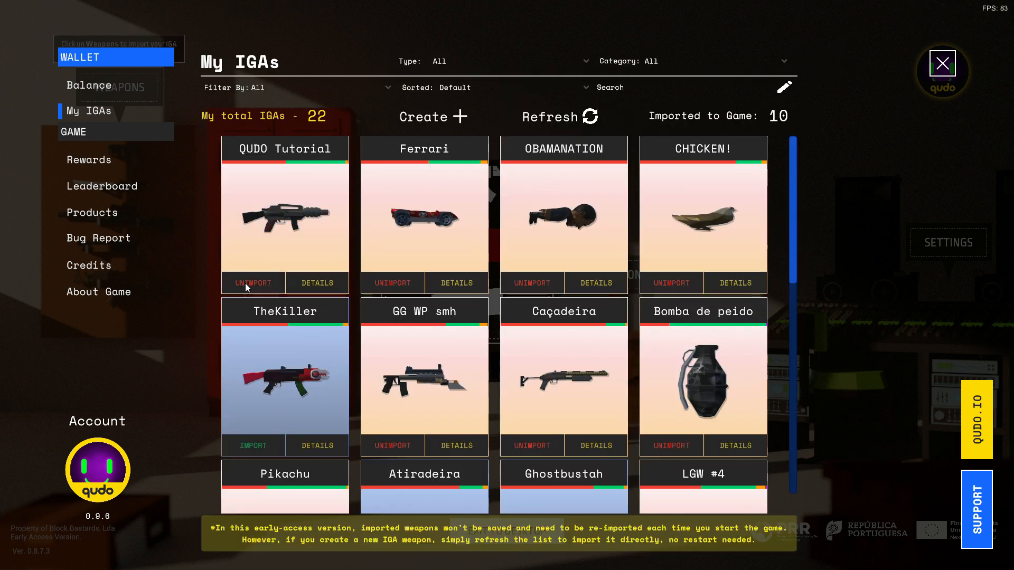
left_click(951, 74)
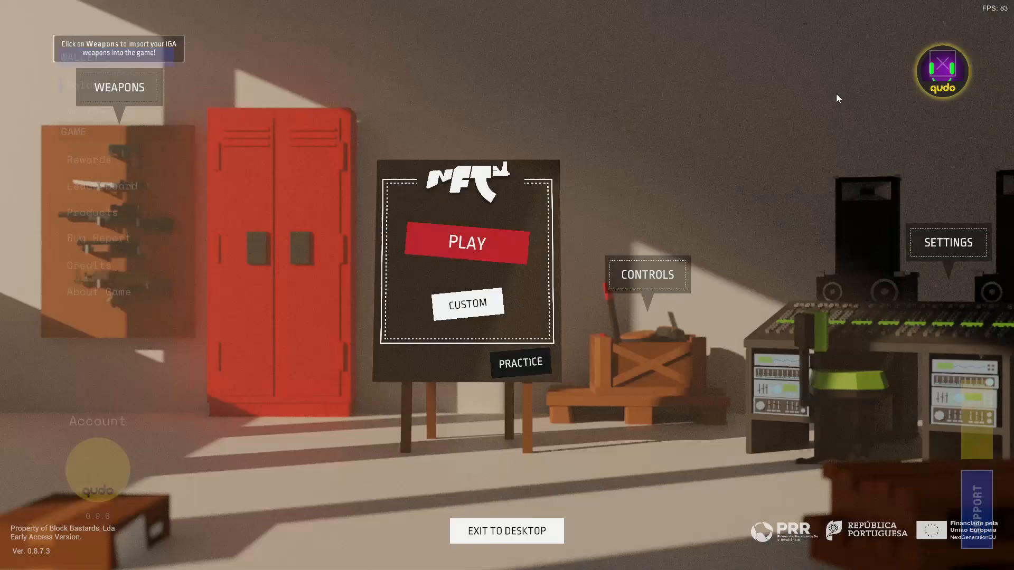
Step: Join a match with the Metal tribe and equip the QUDO Tutorial shotgun as the primary weapon
left_click(484, 242)
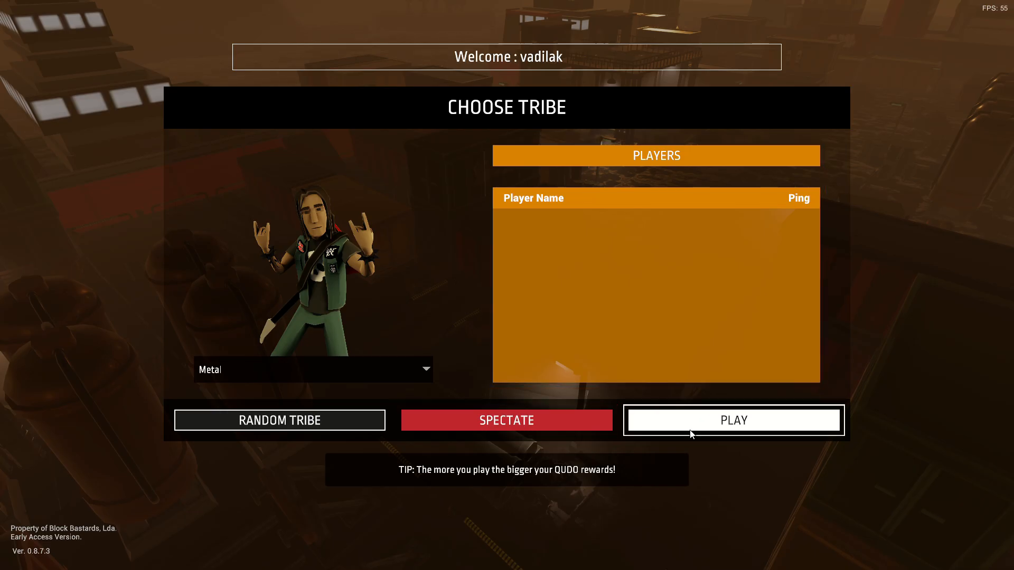
left_click(690, 429)
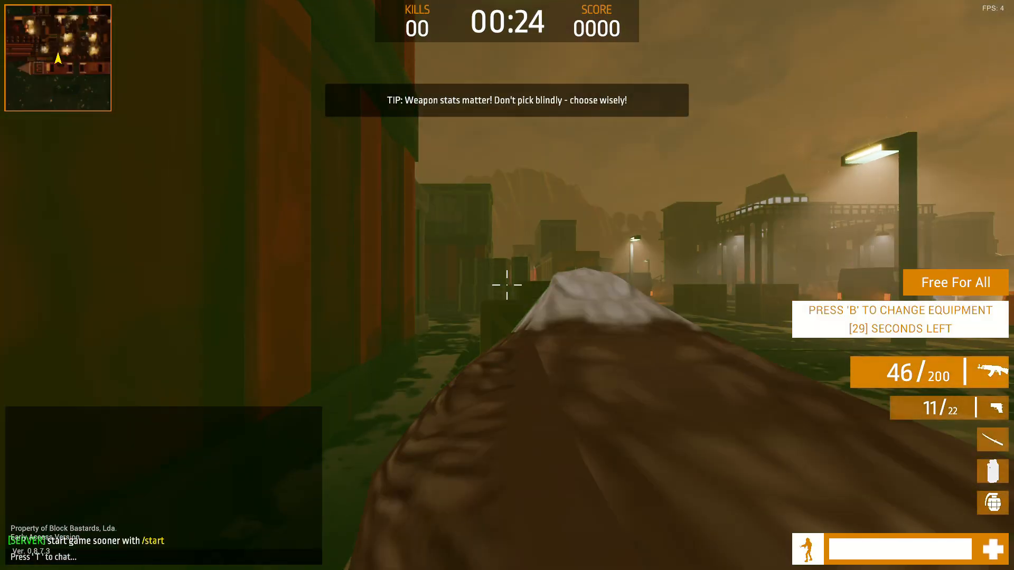
key("b")
left_click(121, 38)
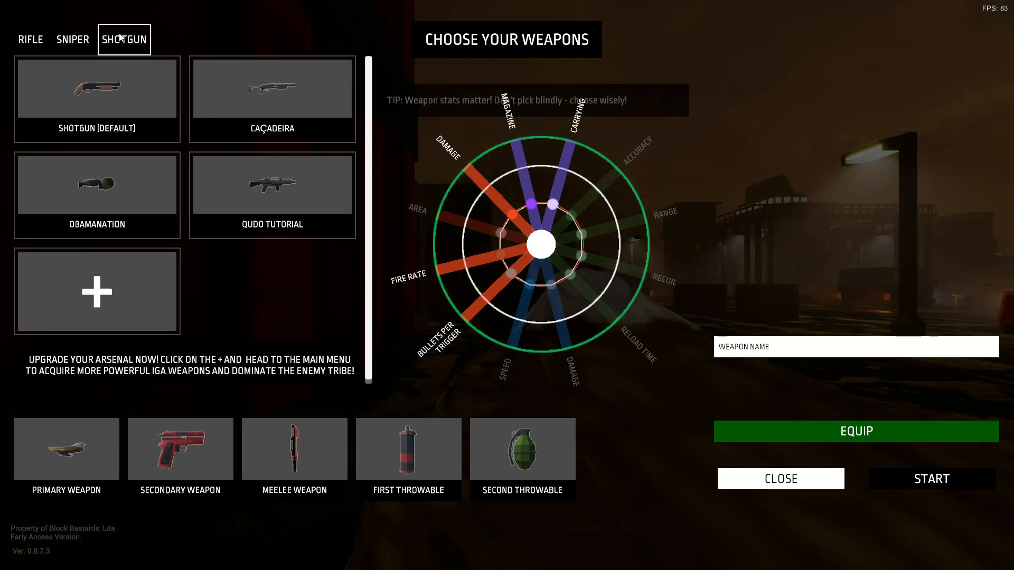
left_click(262, 189)
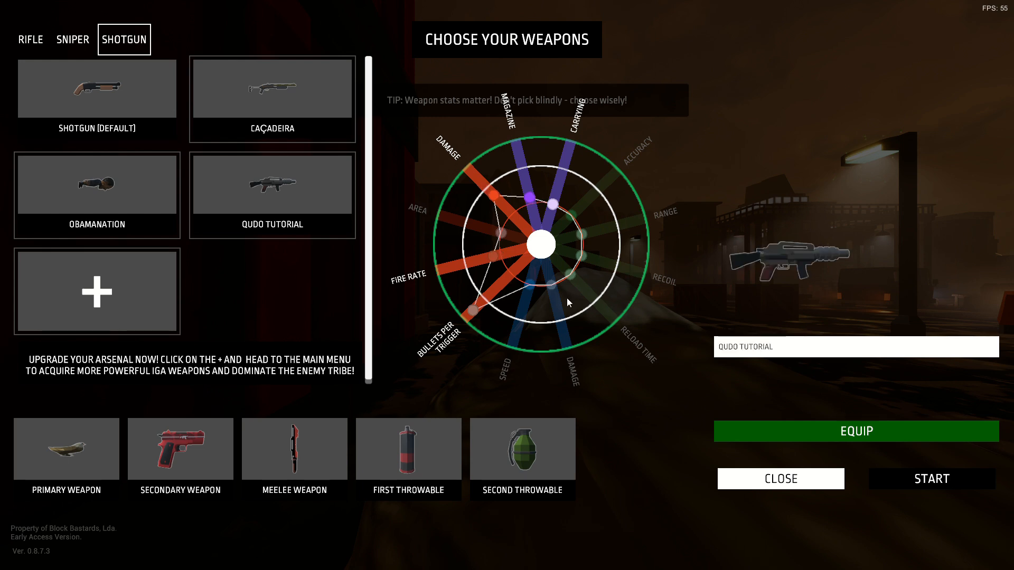
left_click(839, 430)
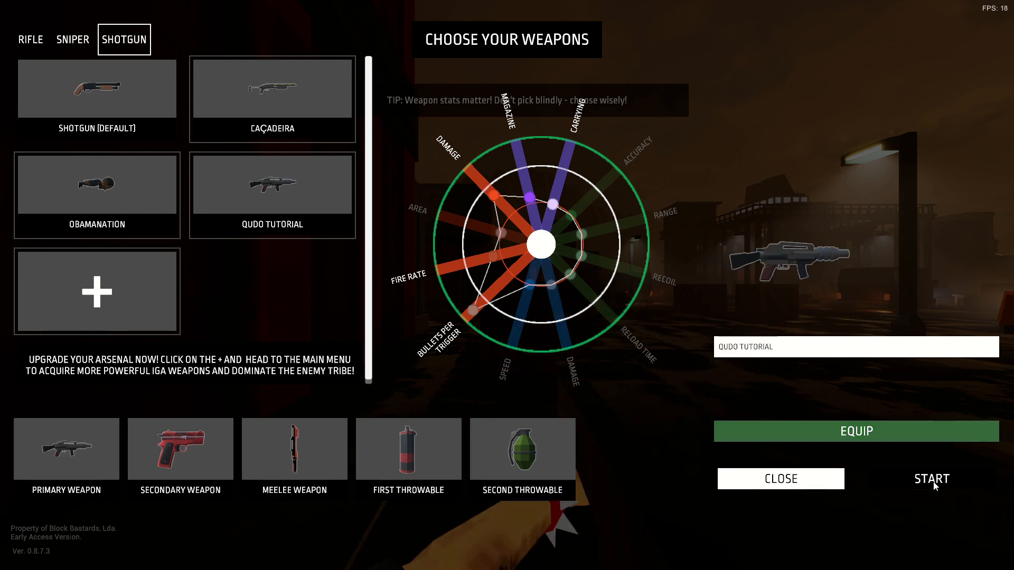
Step: Walk forward across the map during the warm-up and fire three test shots with the QUDO Tutorial shotgun
key("w")
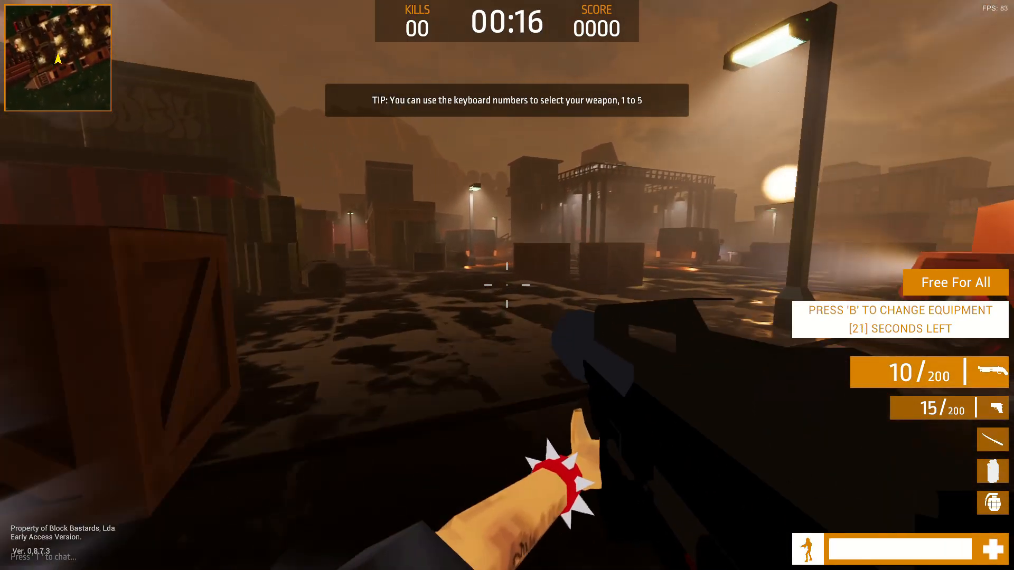
key("w")
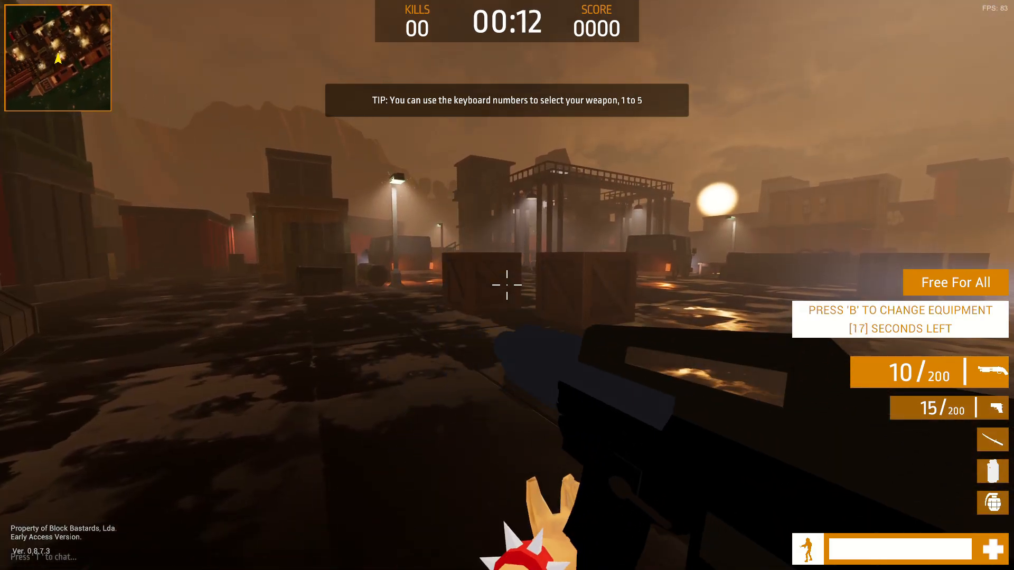
key("w")
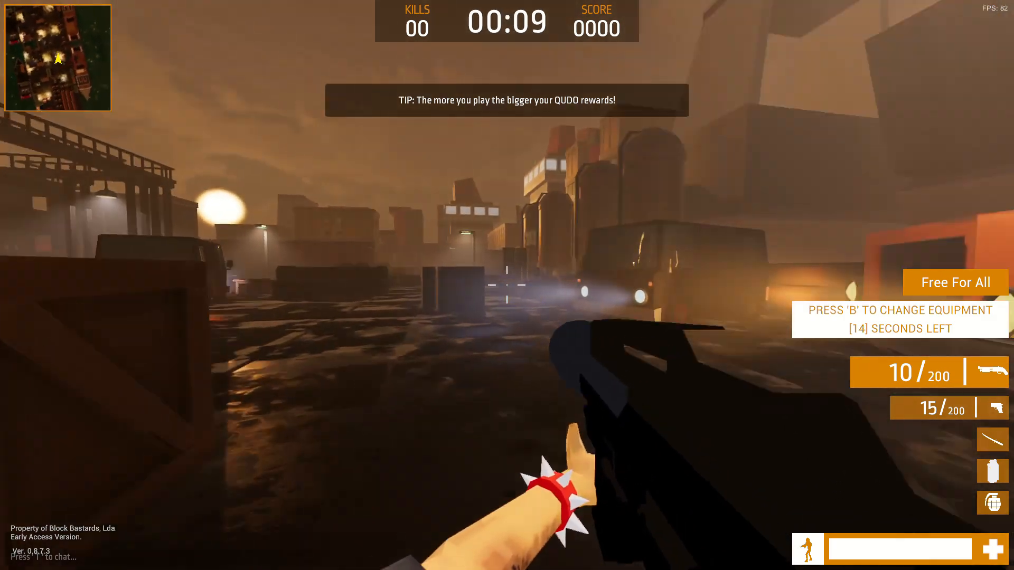
left_click(507, 285)
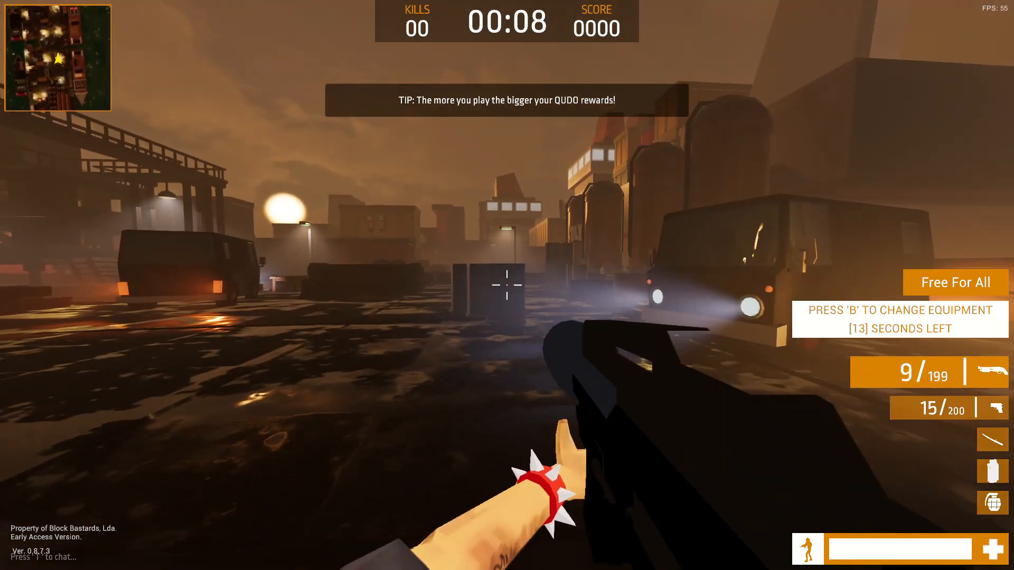
left_click(507, 285)
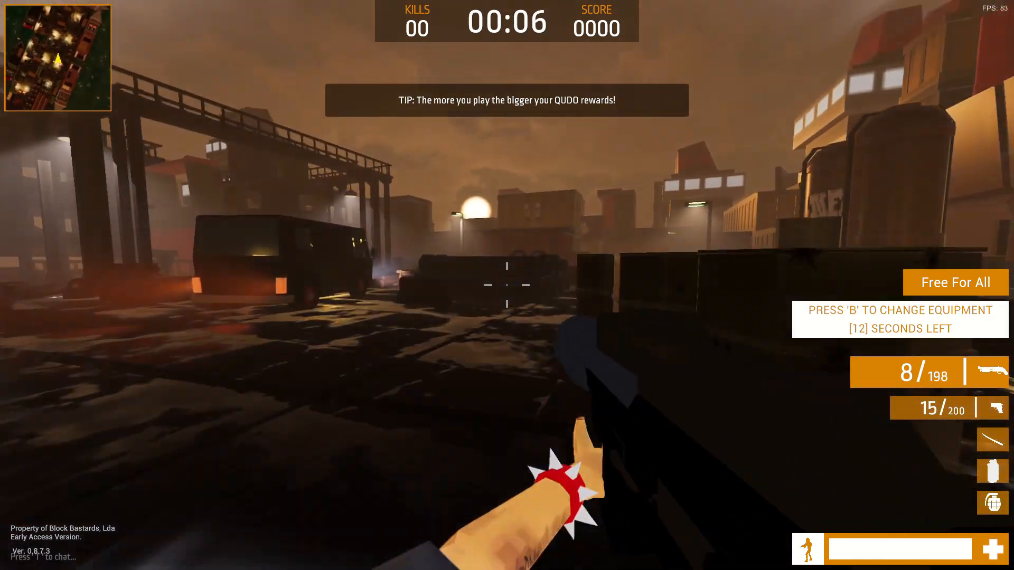
left_click(507, 285)
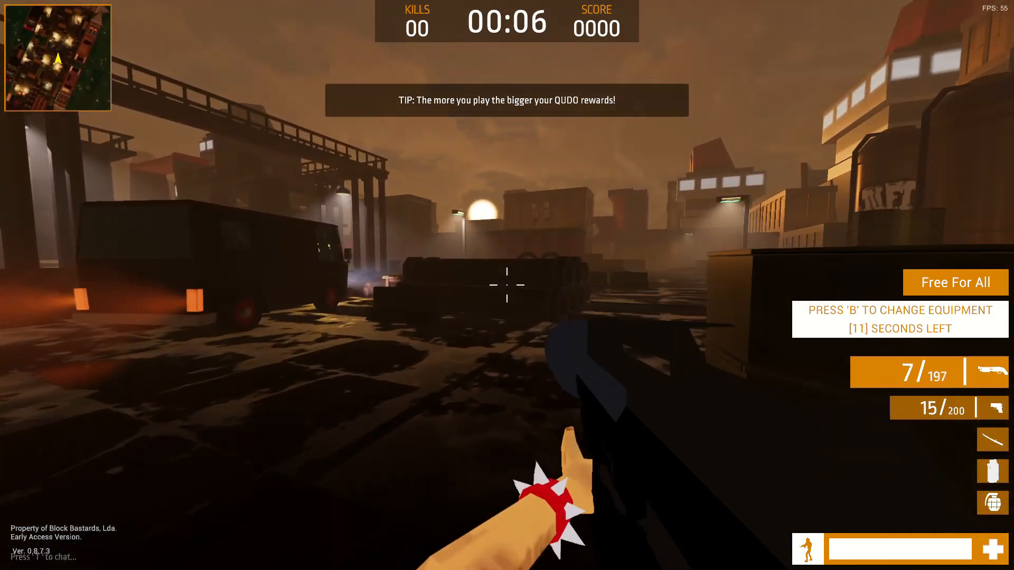
Step: Swap to the secondary pistol and back to the shotgun, and fire more test shots before the match begins
key("2")
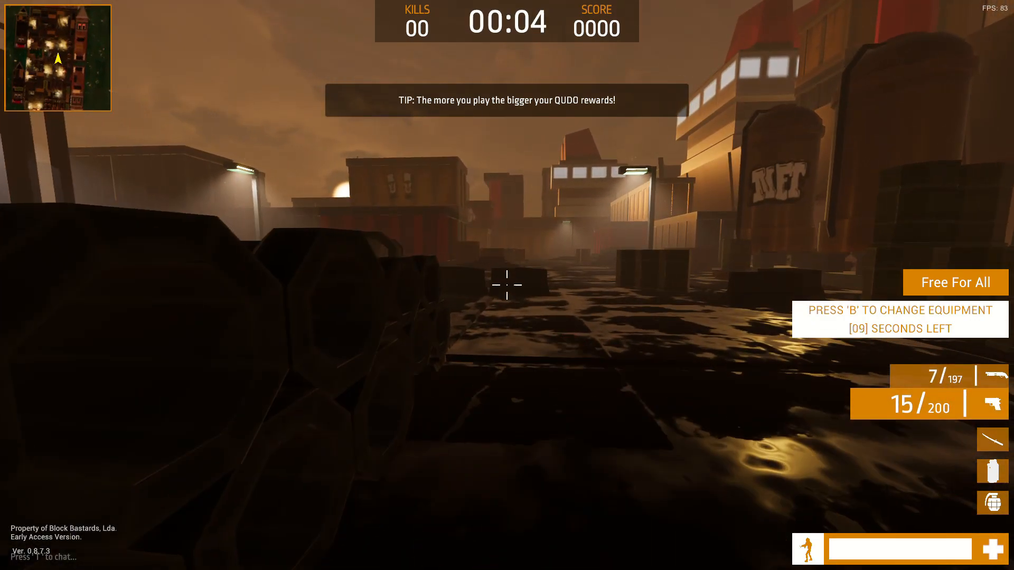
key("1")
left_click(507, 285)
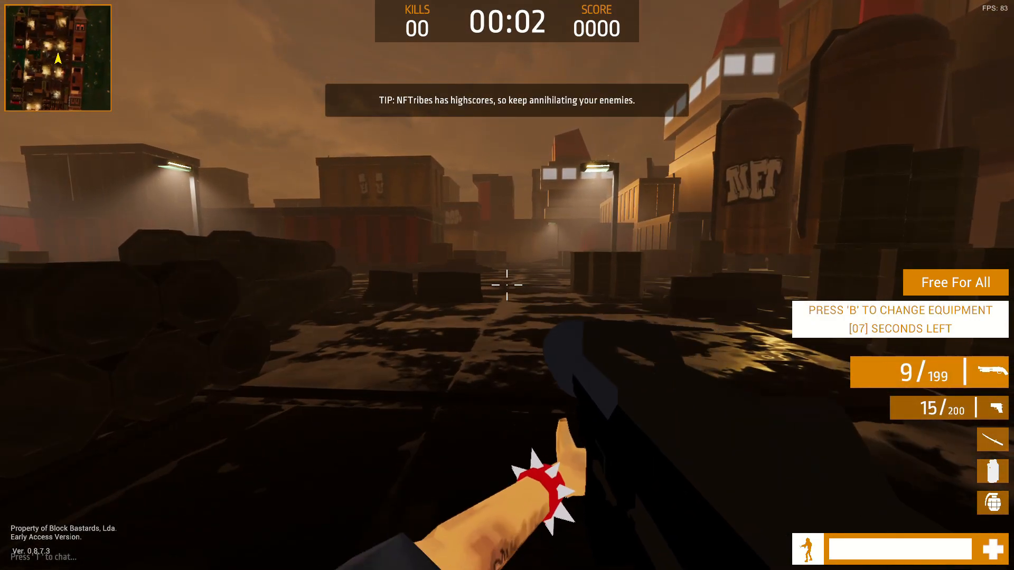
left_click(507, 285)
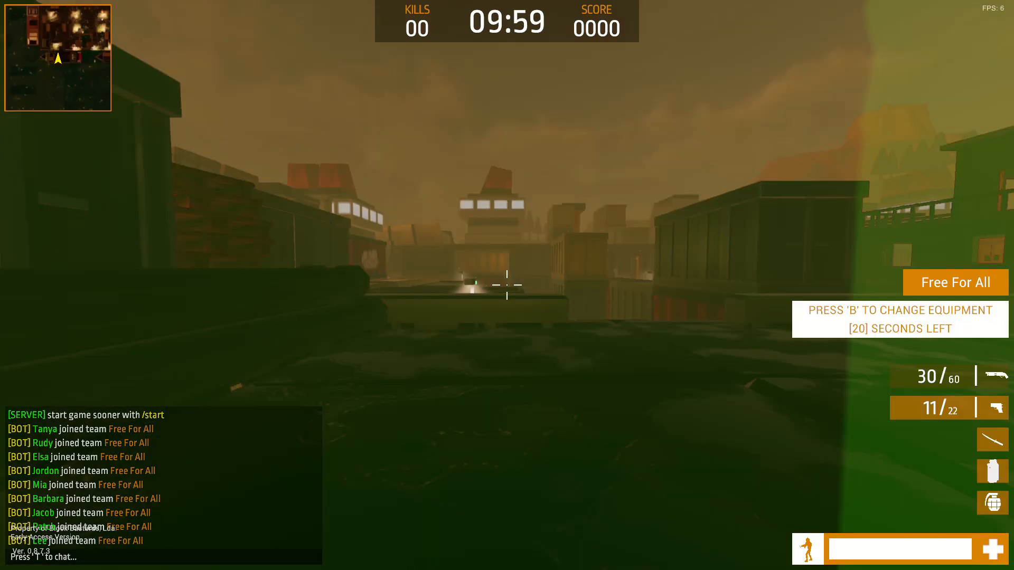
Step: Advance between the containers in the Free For All match and shoot enemy bots with the custom shotgun
key("w")
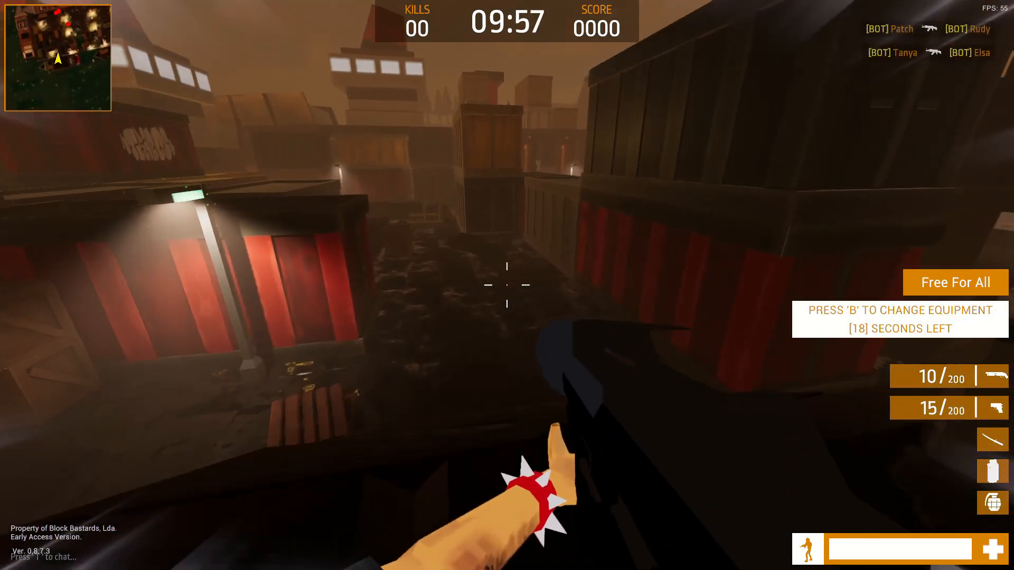
key("w")
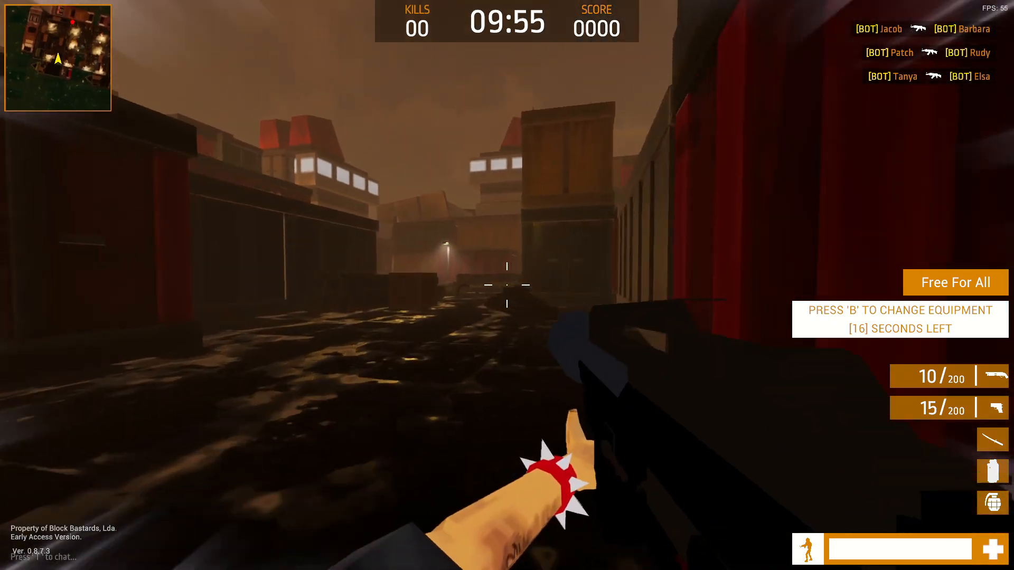
key("w")
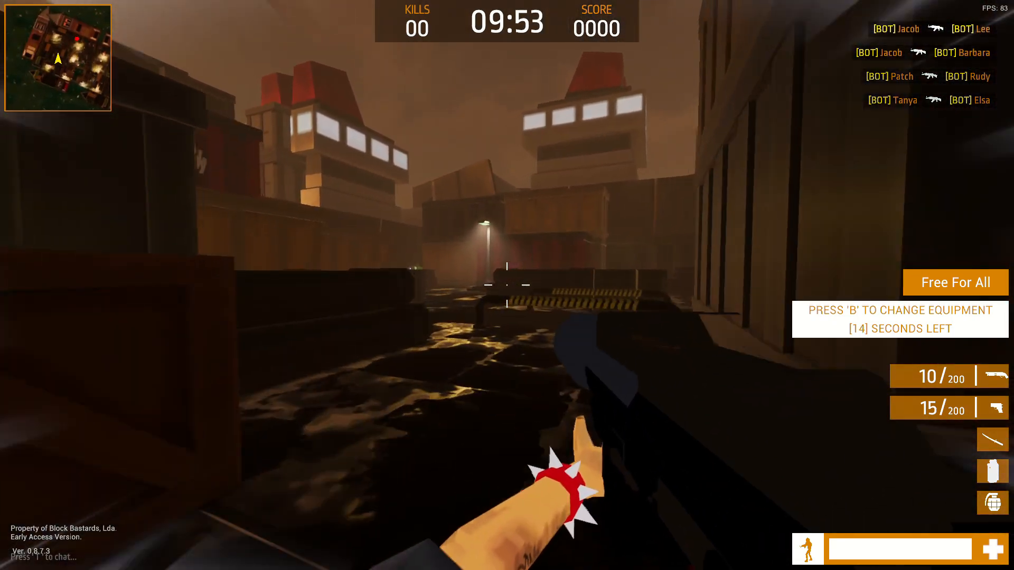
key("w")
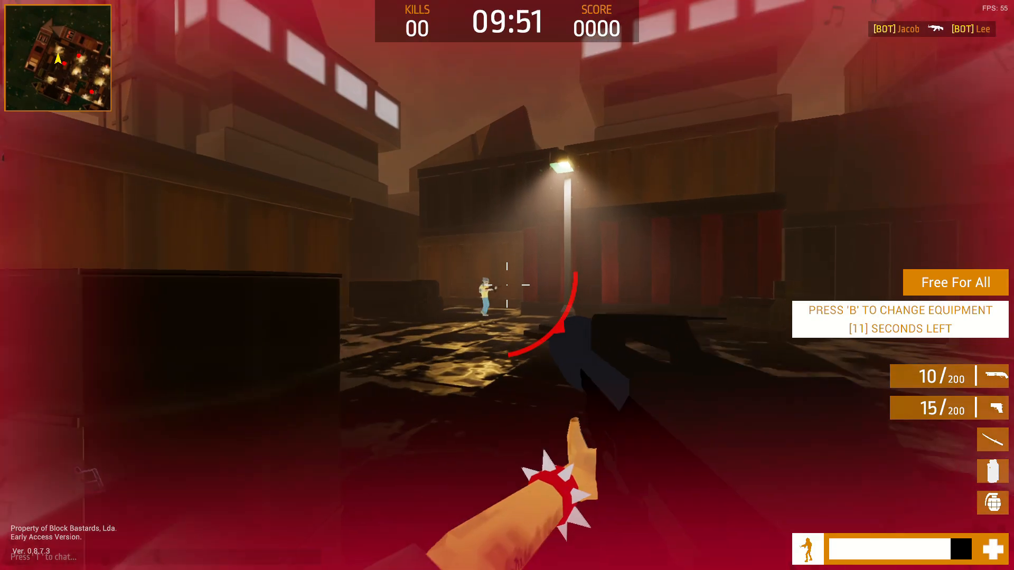
left_click(507, 285)
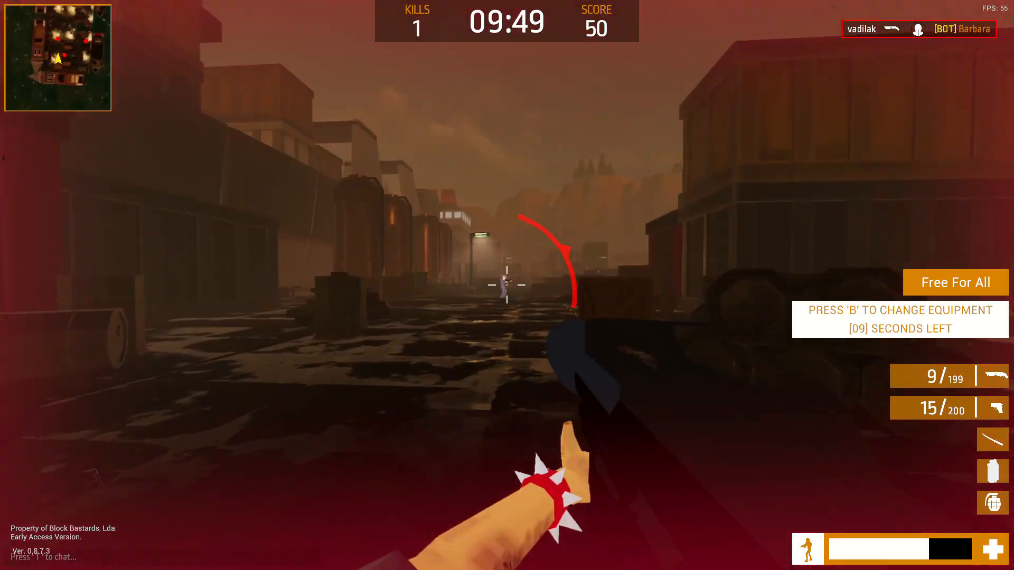
left_click(507, 285)
left_click(507, 285)
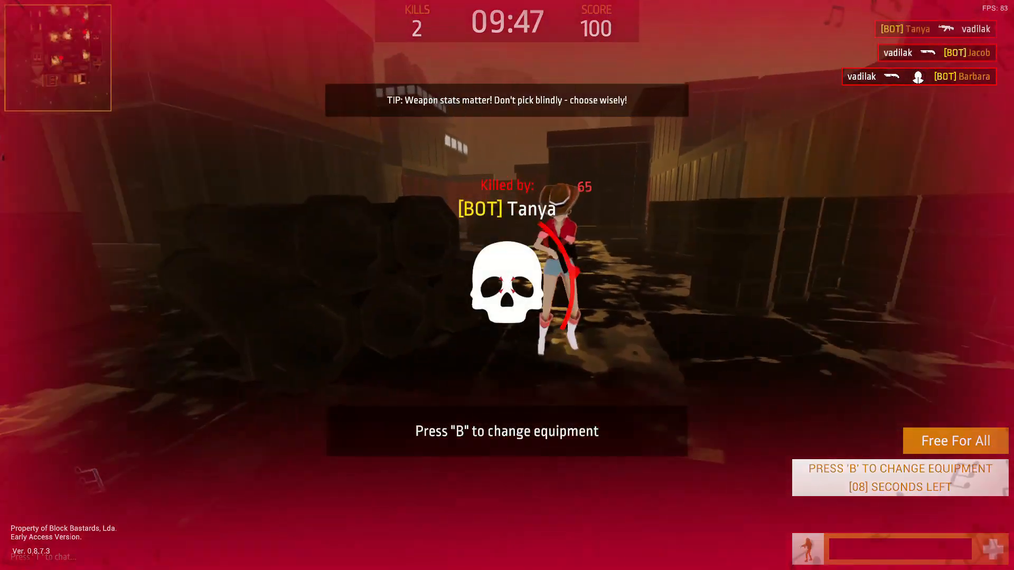